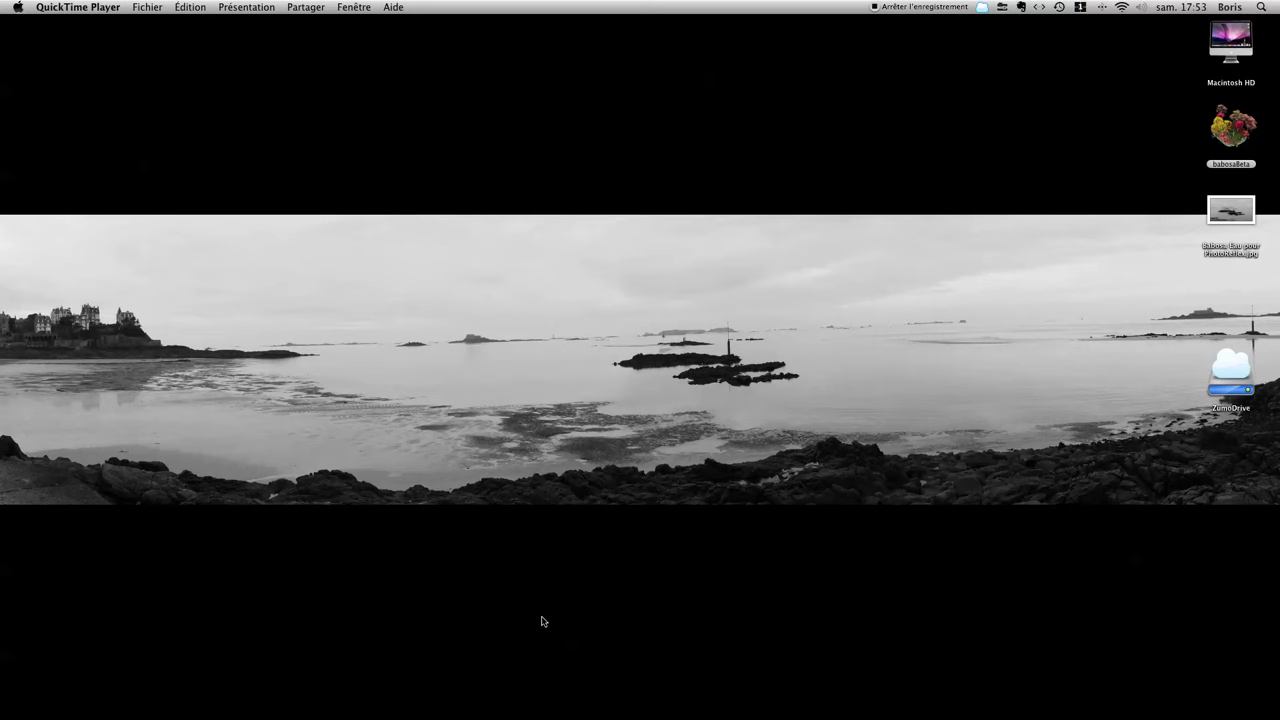
Open the App Store, look through the ranked list of free apps, and minimise its window
mouse_move(275, 705)
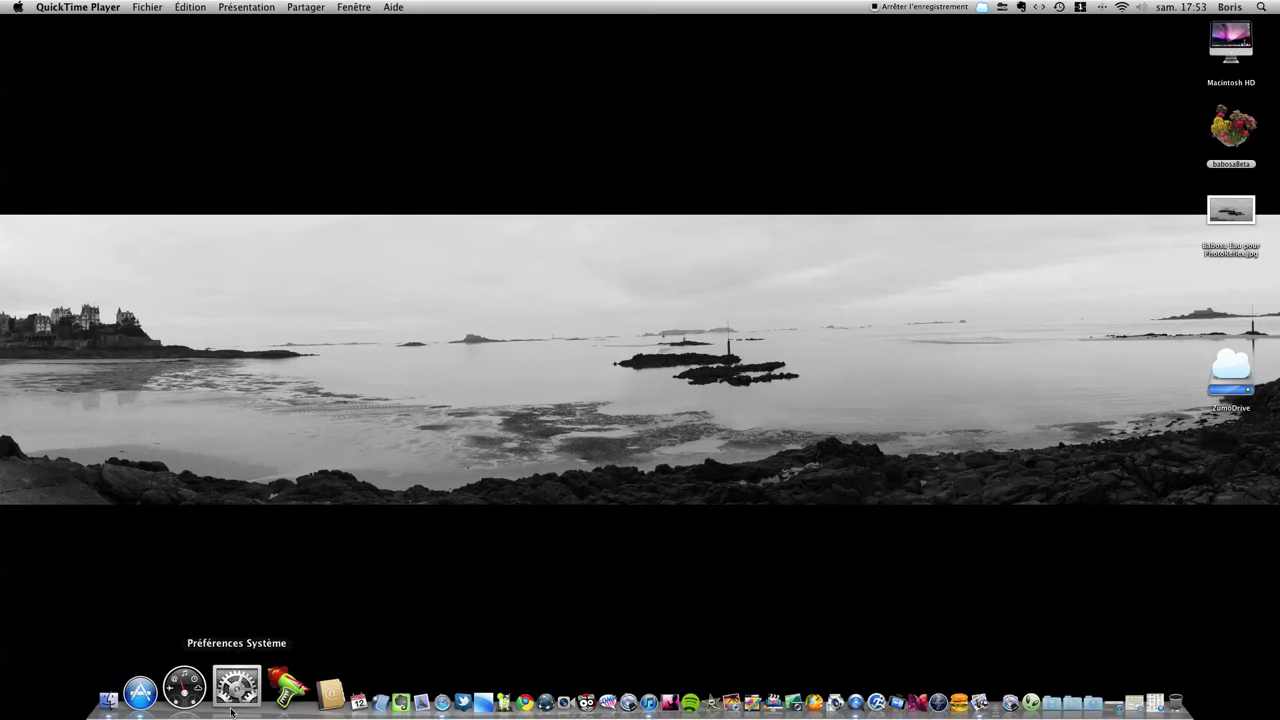
click(187, 688)
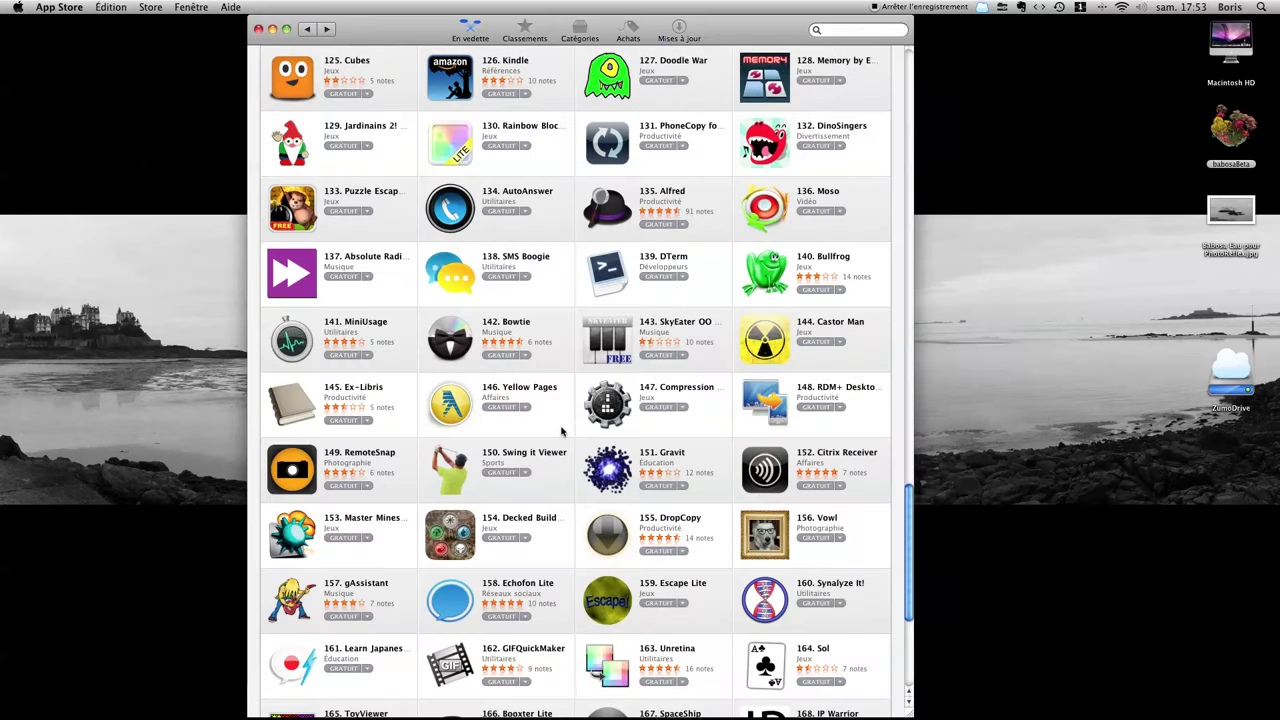
scroll(563, 432, down, 6)
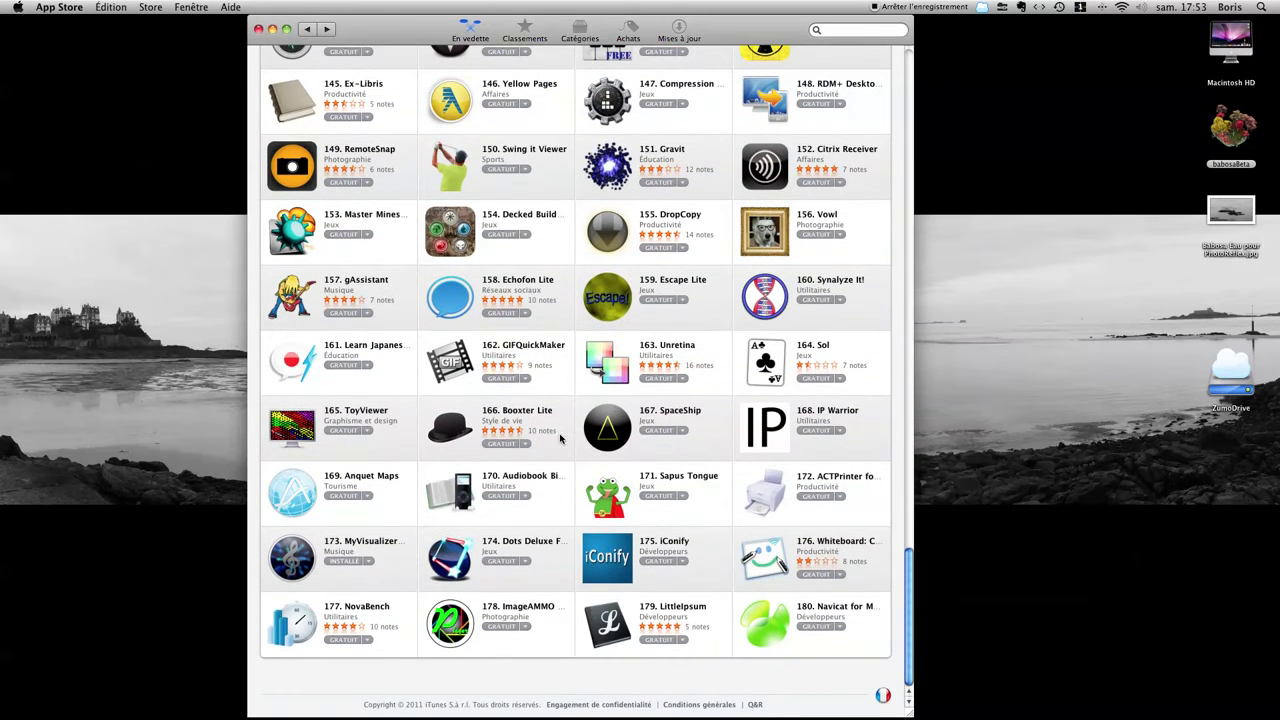
scroll(560, 437, up, 12)
scroll(560, 439, up, 3)
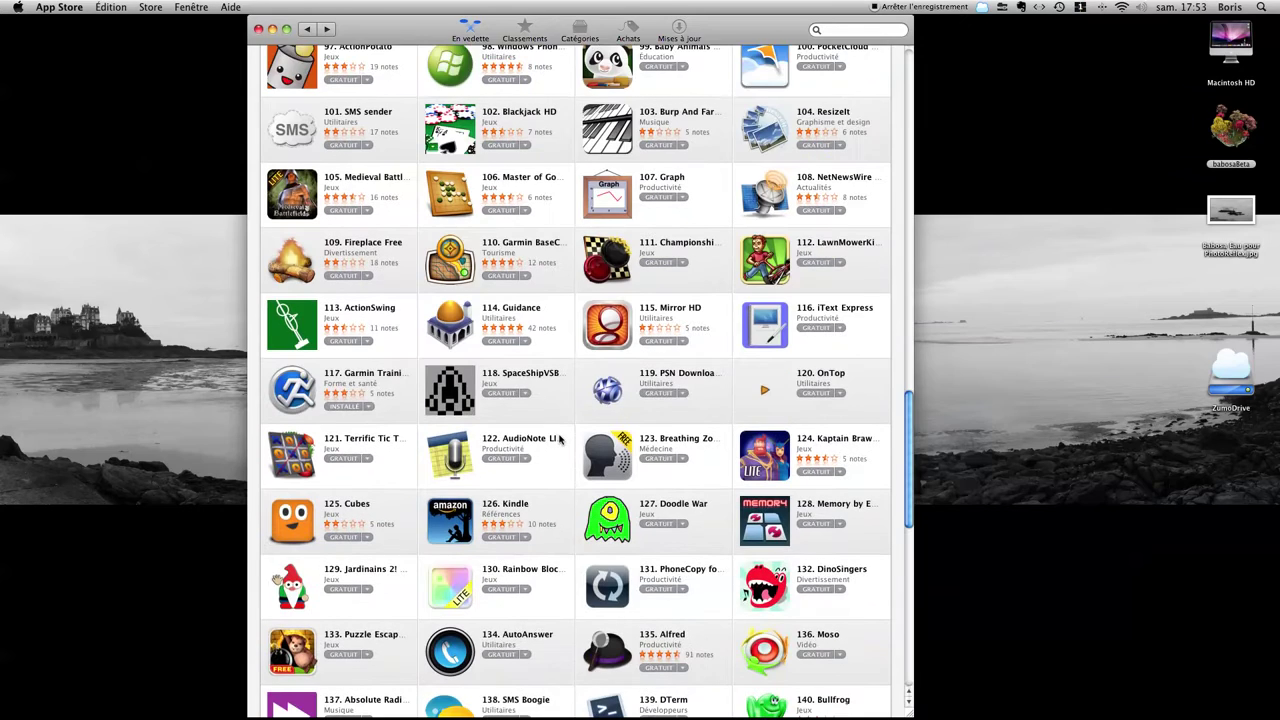
scroll(560, 437, up, 10)
scroll(560, 437, up, 20)
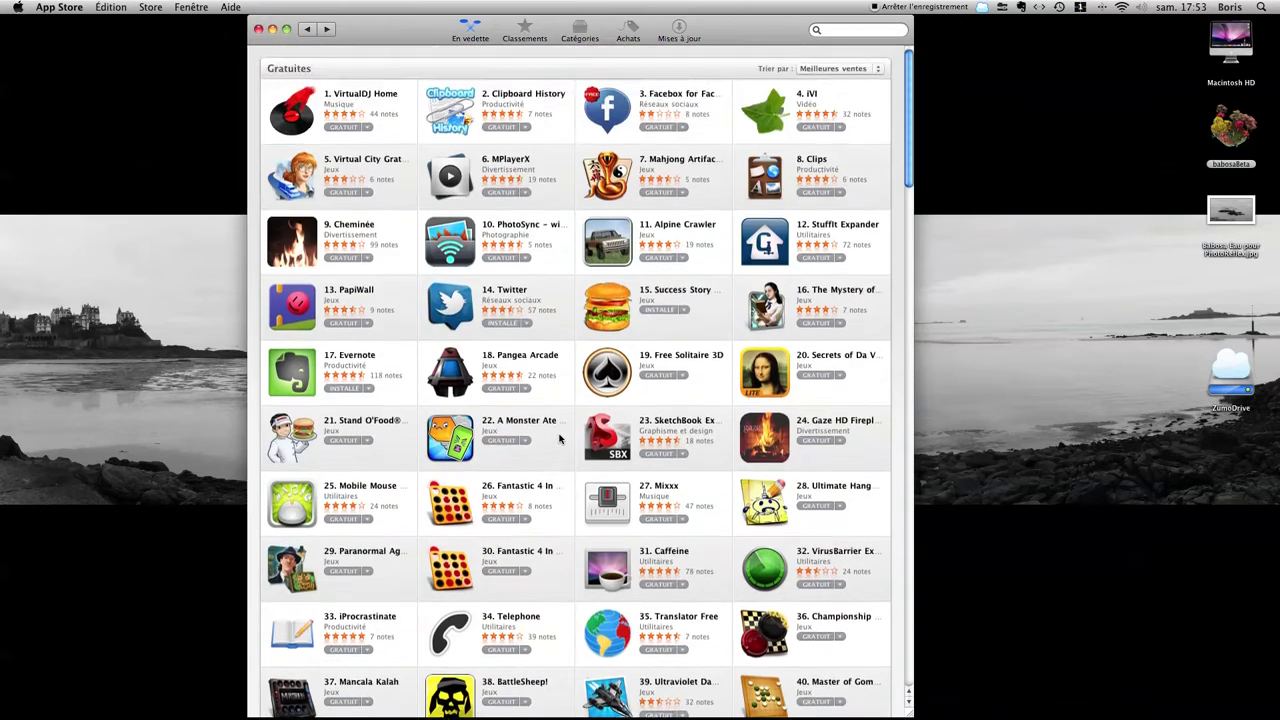
scroll(560, 437, down, 9)
scroll(560, 437, down, 6)
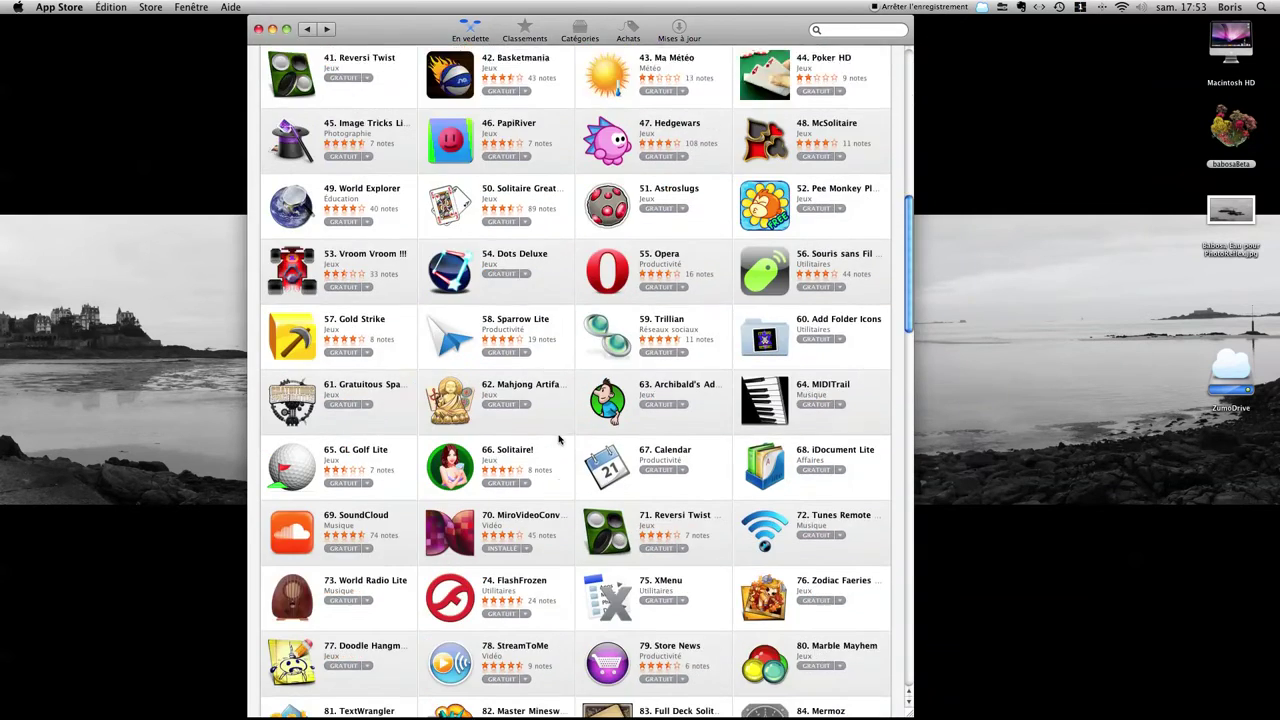
scroll(560, 437, down, 2)
scroll(560, 437, down, 8)
scroll(560, 437, down, 2)
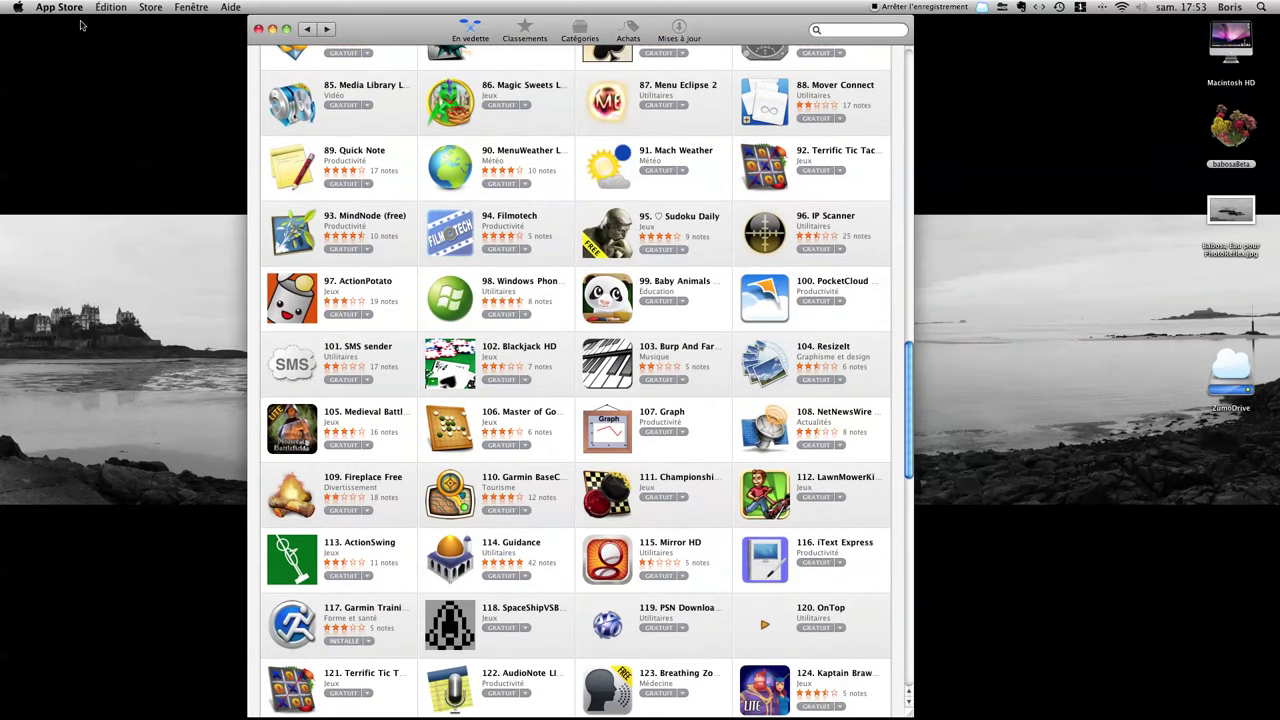
click(272, 30)
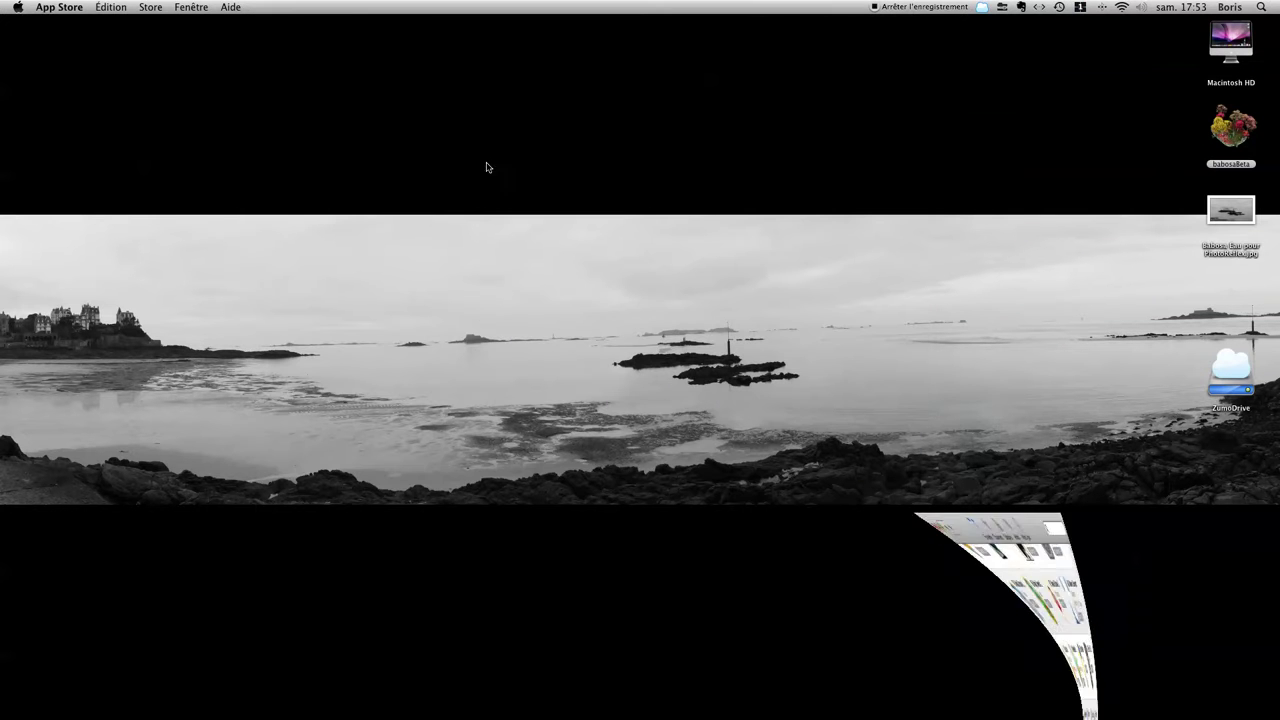
Browse the installed programs in the Applications folder stack through to the end, and close the stack
mouse_move(1141, 717)
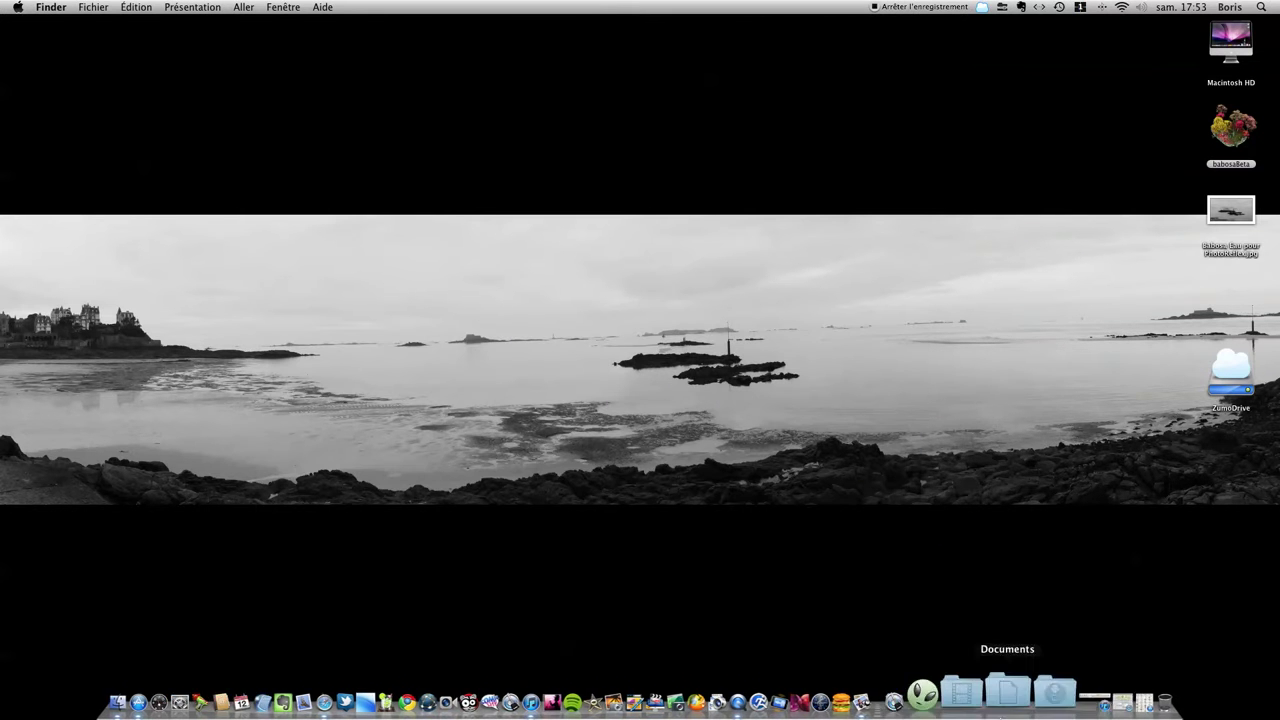
click(948, 688)
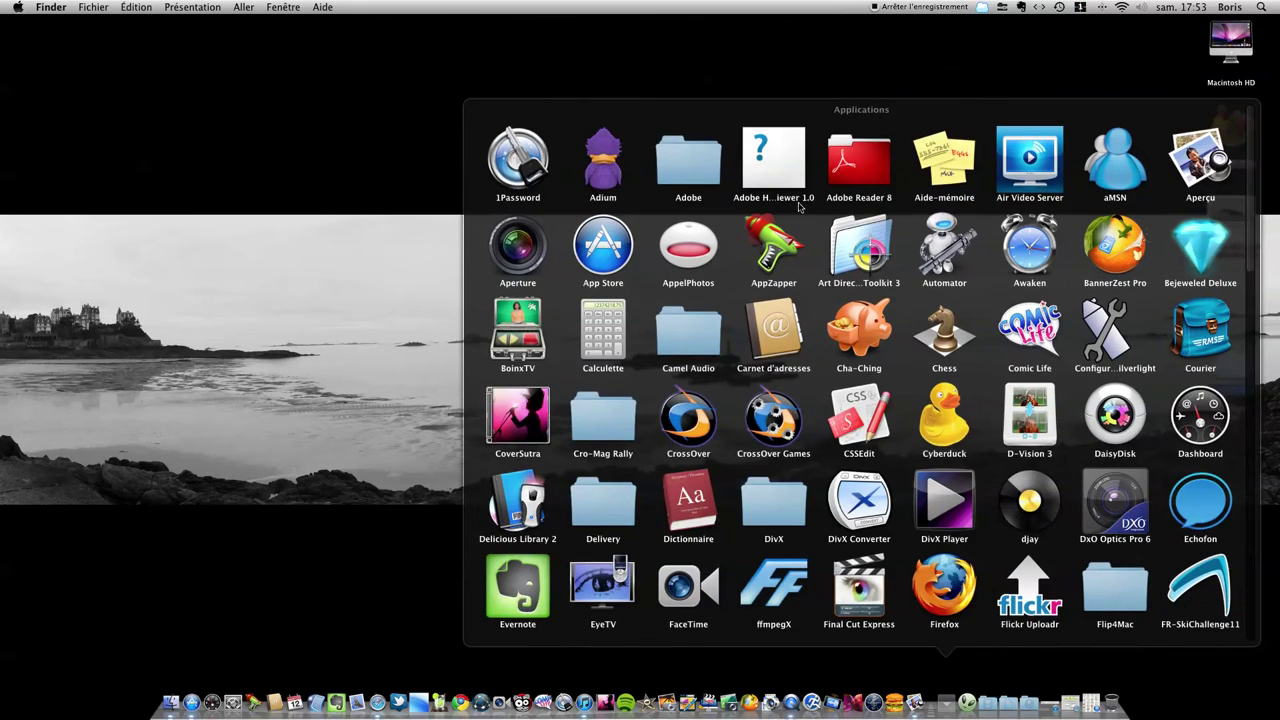
scroll(864, 398, down, 10)
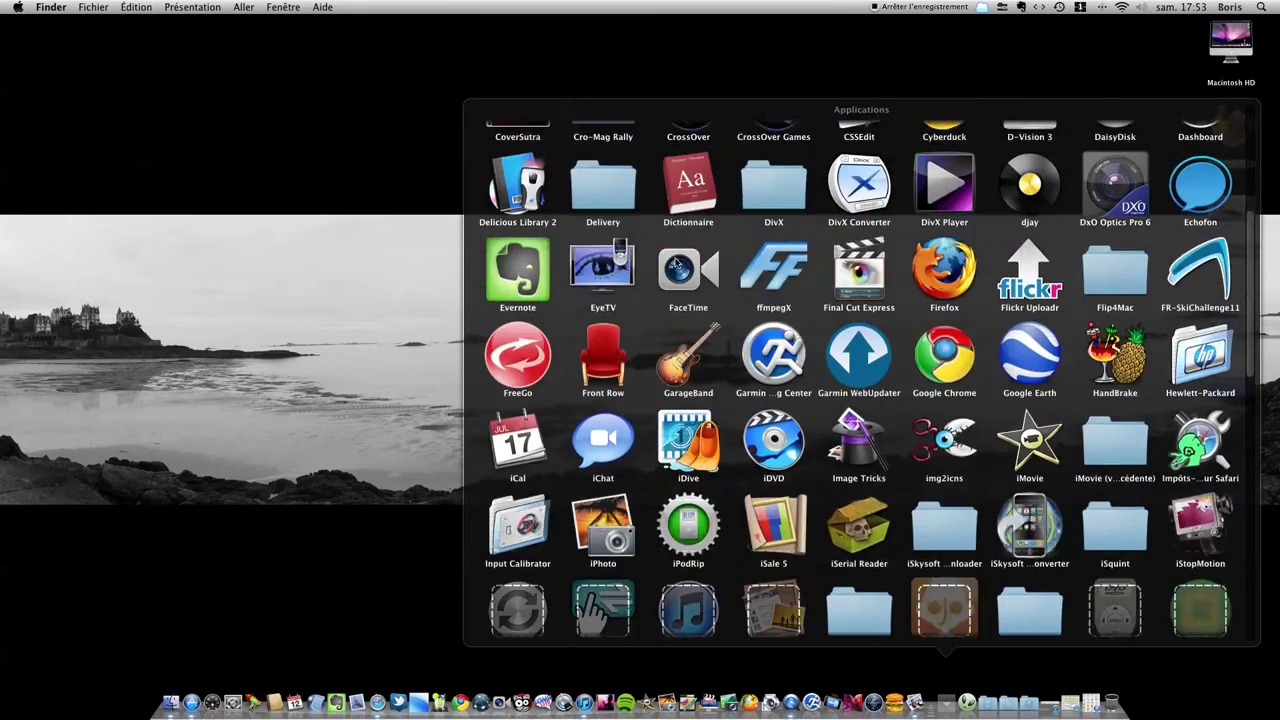
scroll(864, 398, down, 8)
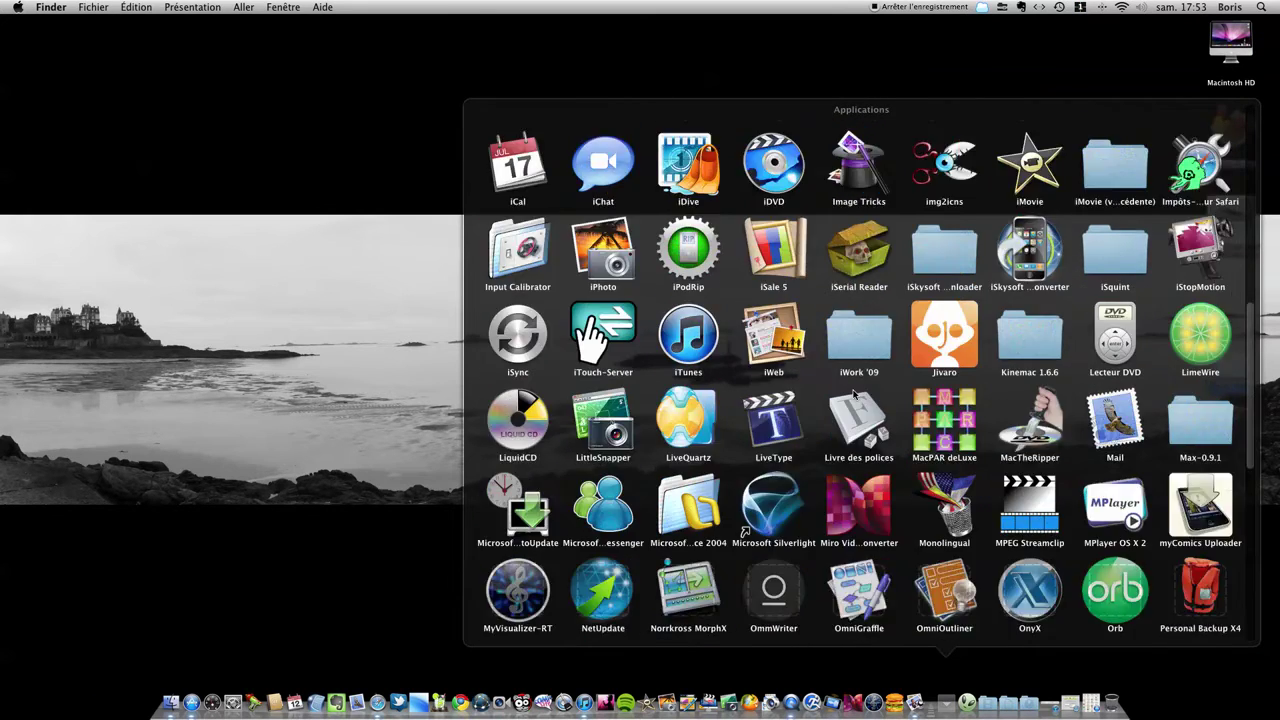
scroll(853, 395, down, 5)
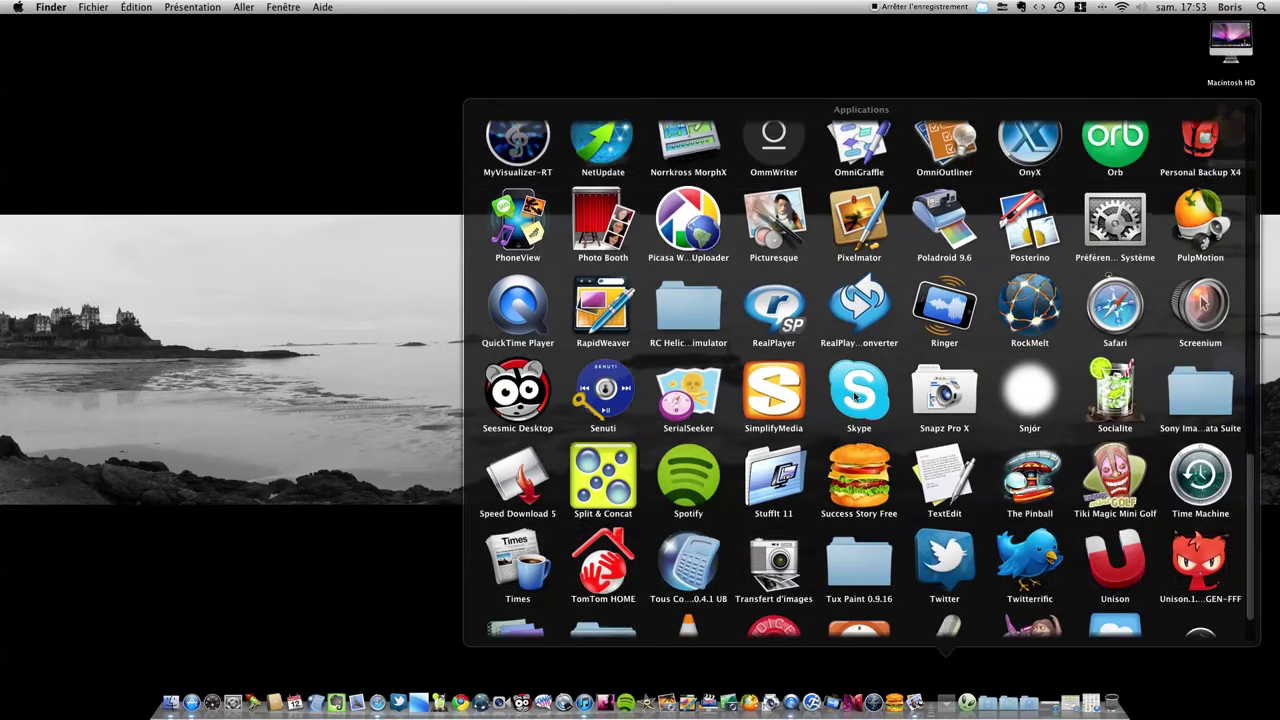
scroll(855, 395, down, 1)
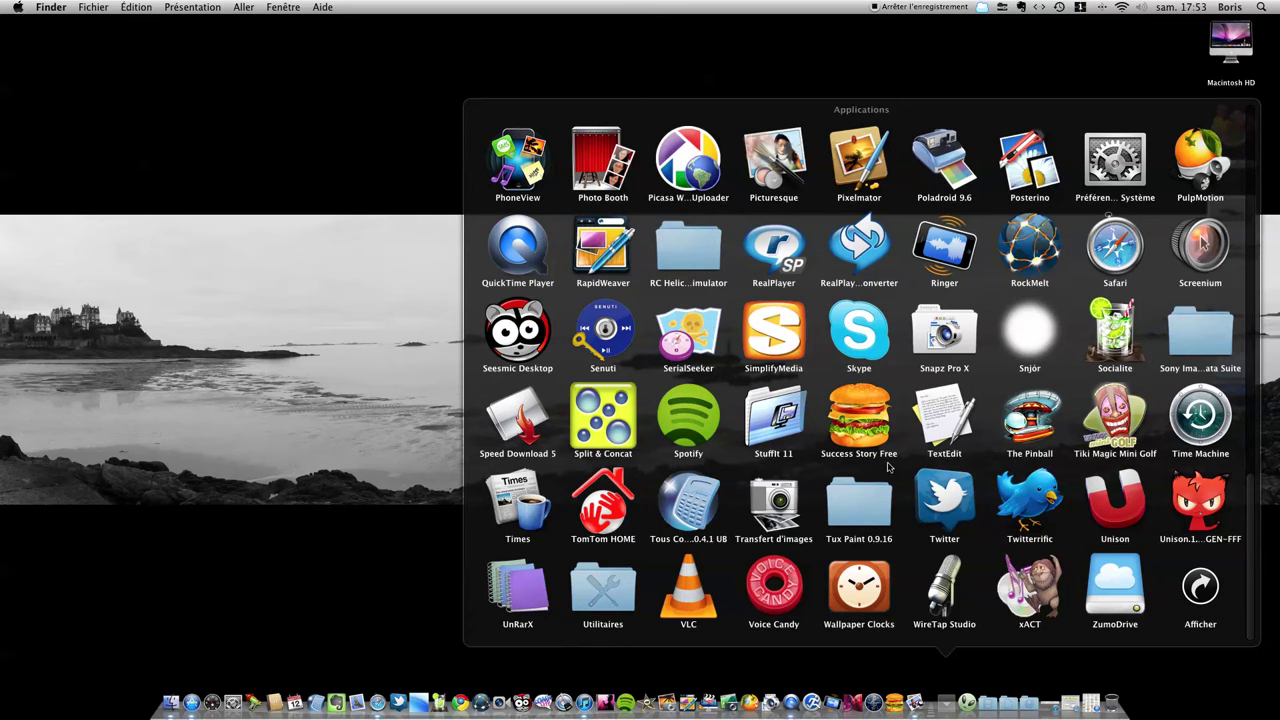
click(347, 356)
Launch AppZapper and move its drop window lower on the desktop, onto the lower part of the wallpaper photo
mouse_move(373, 717)
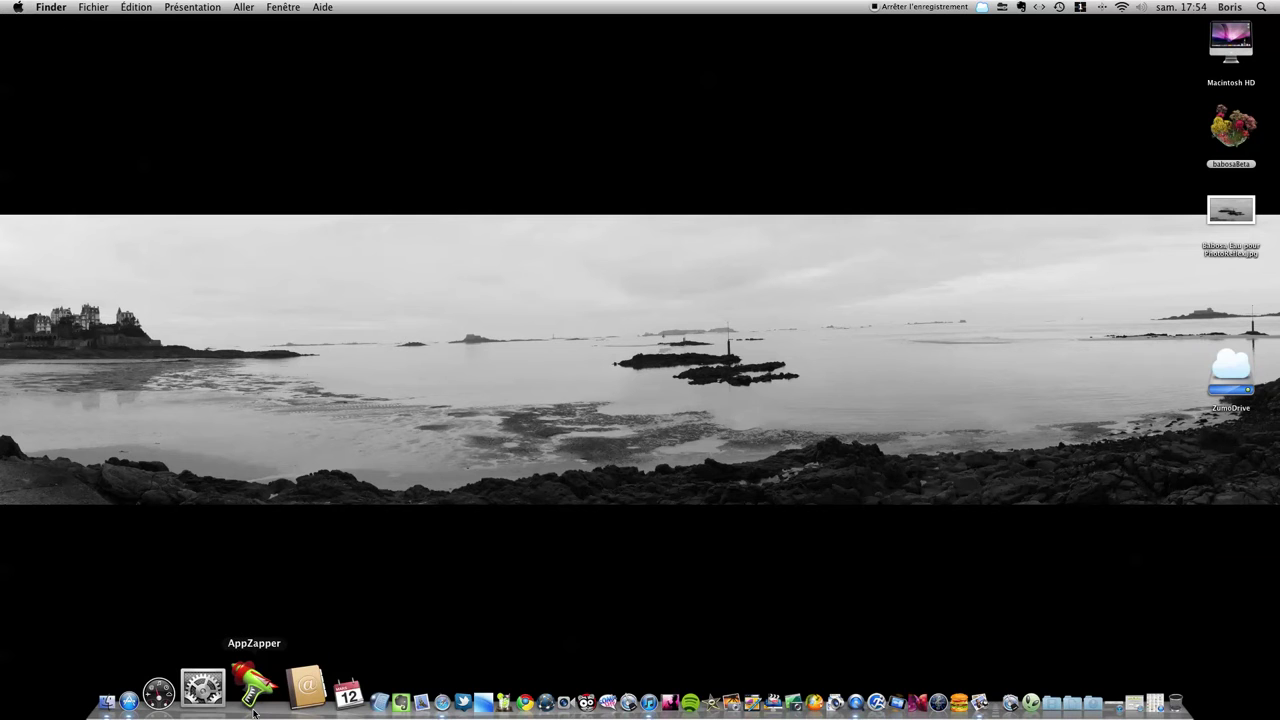
click(254, 710)
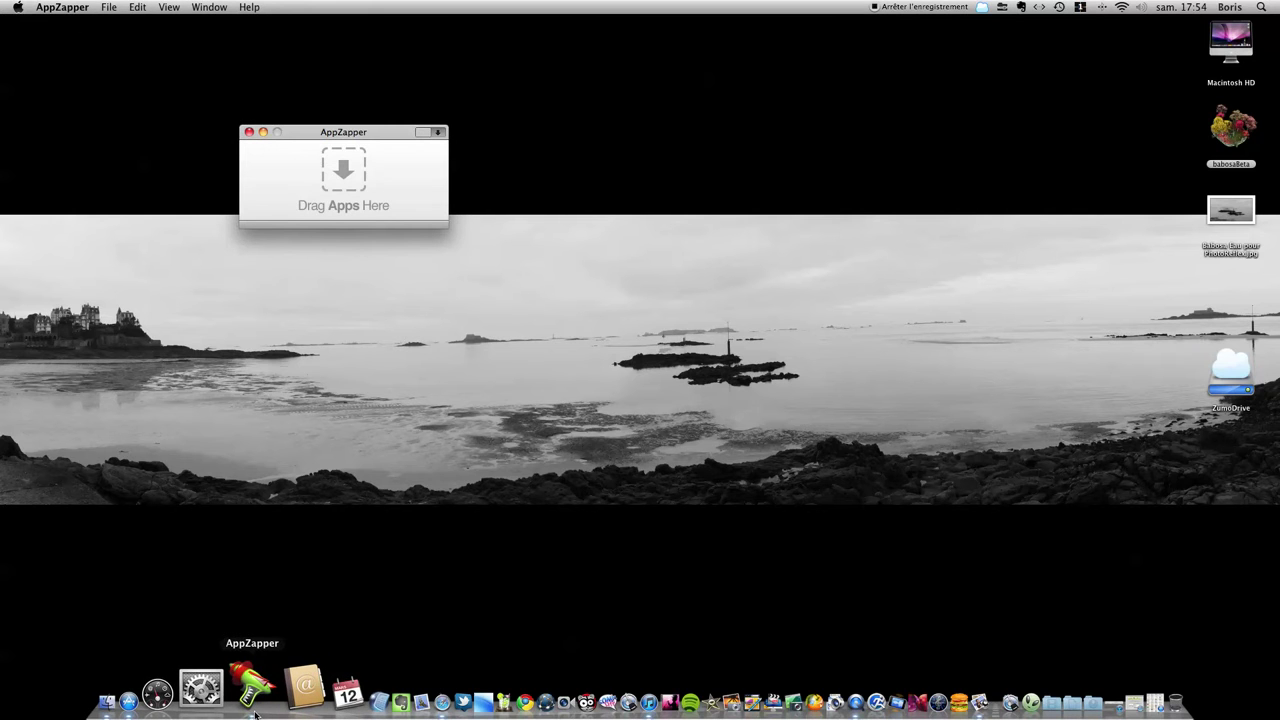
drag(363, 132, 393, 403)
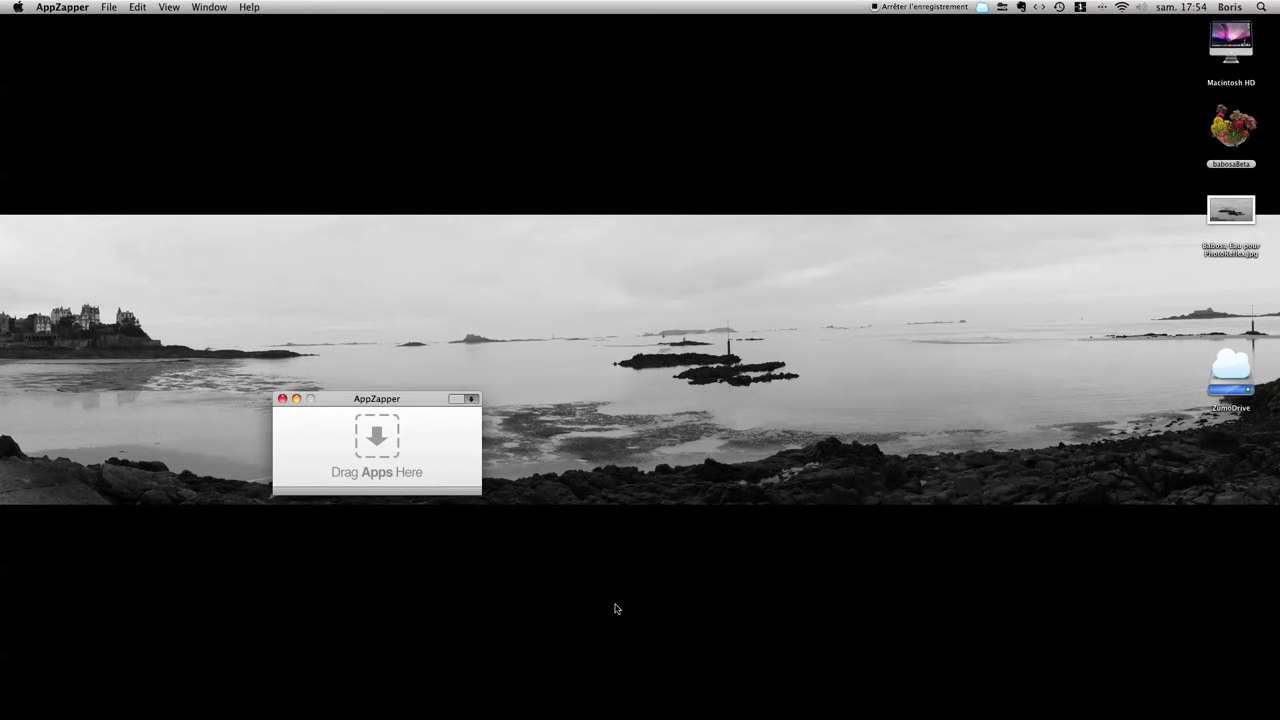
Find MyVisualizer-RT in the Applications folder stack and drop it into AppZapper to list its related files
mouse_move(908, 705)
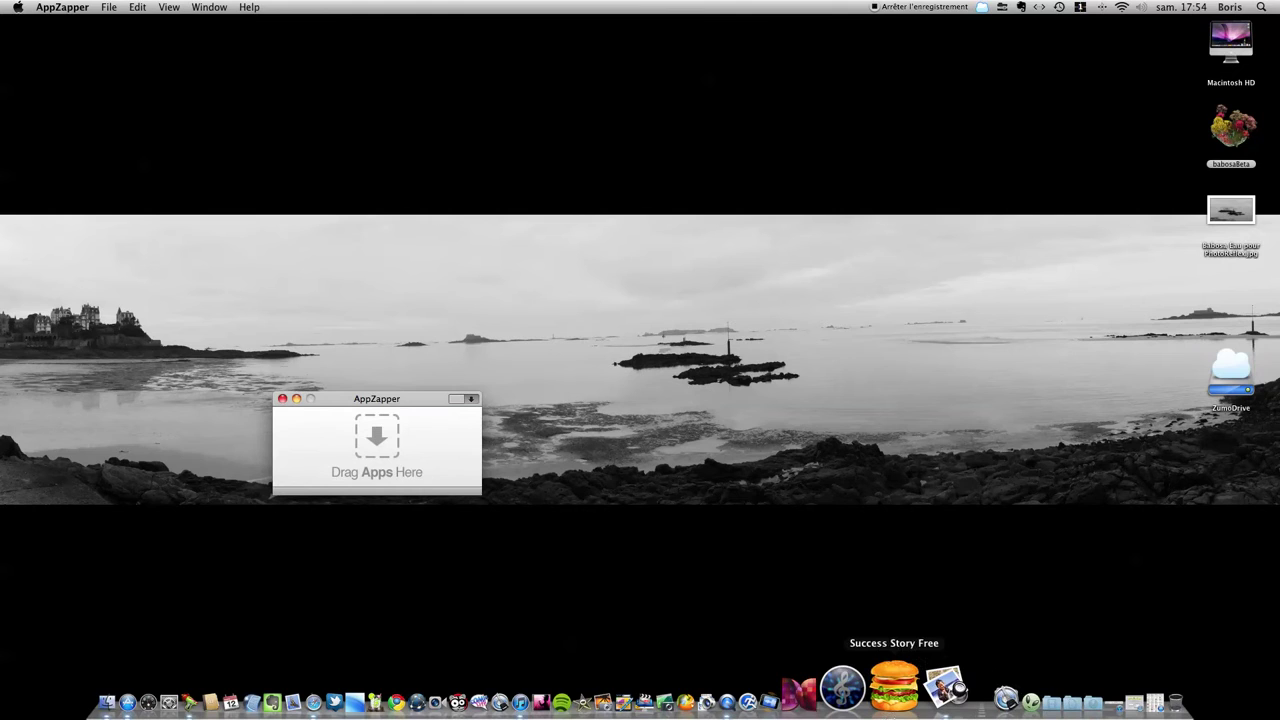
click(934, 688)
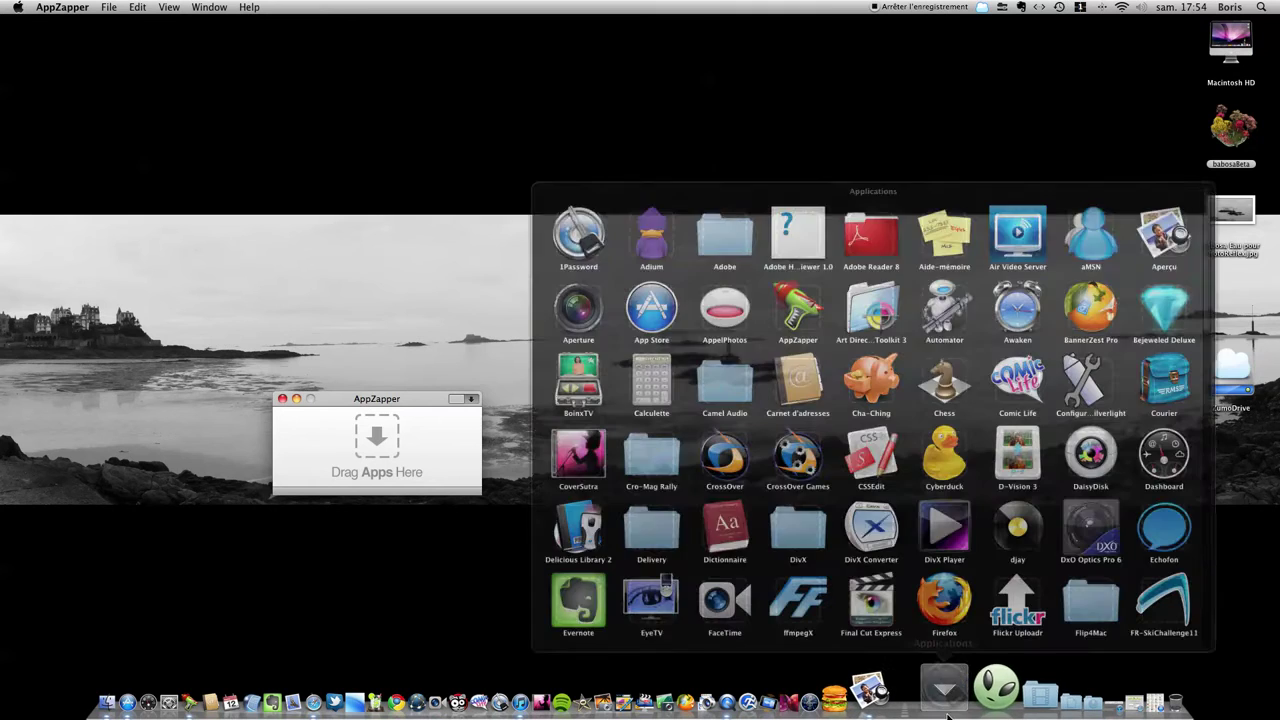
scroll(916, 492, down, 4)
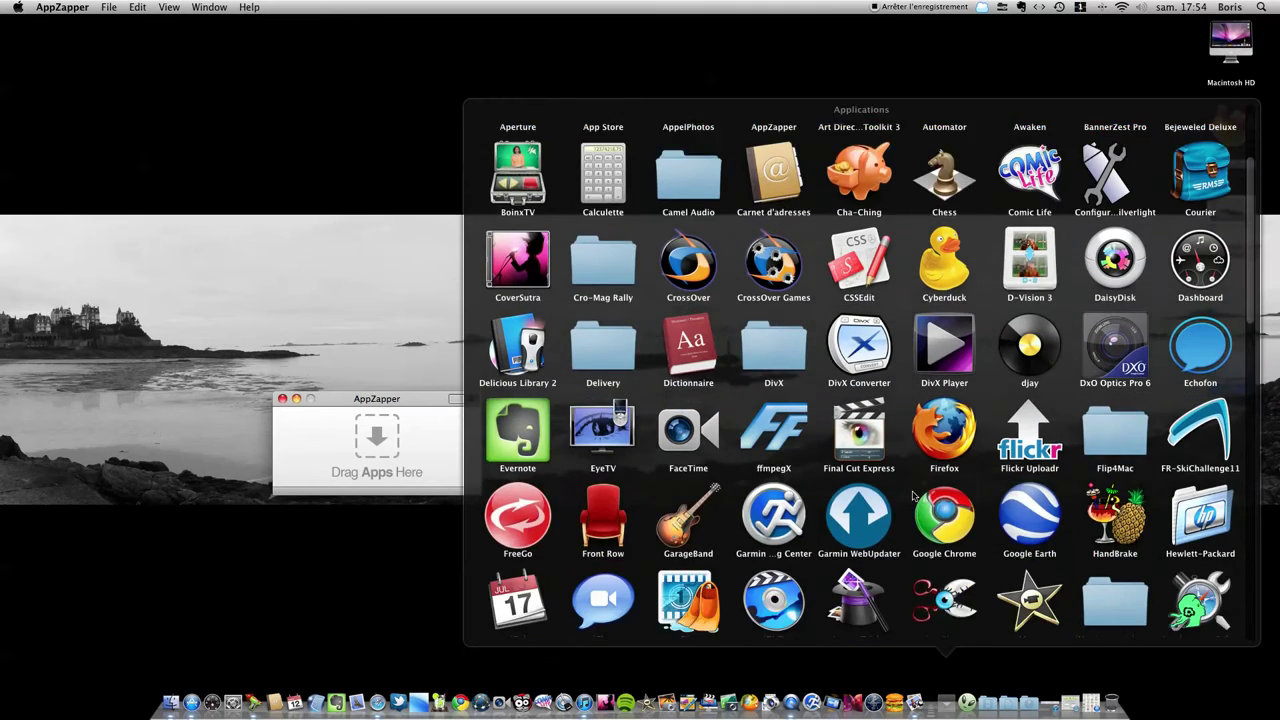
scroll(912, 497, down, 10)
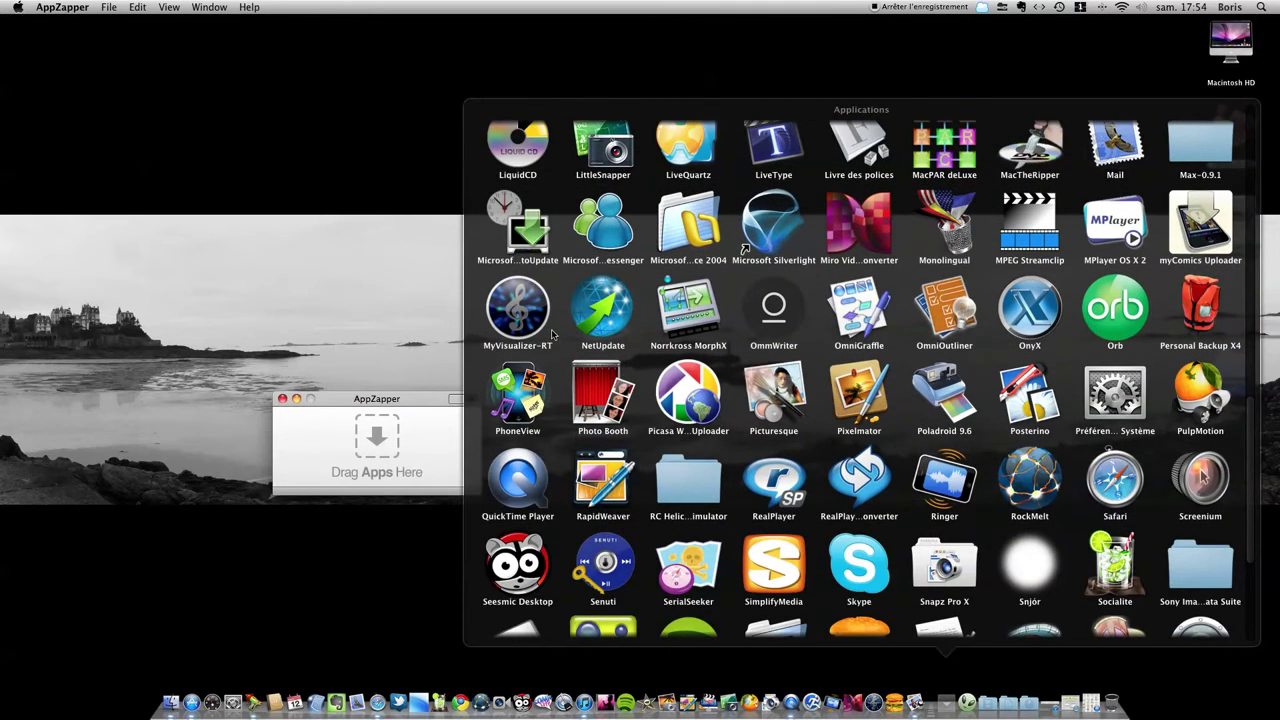
drag(524, 312, 376, 468)
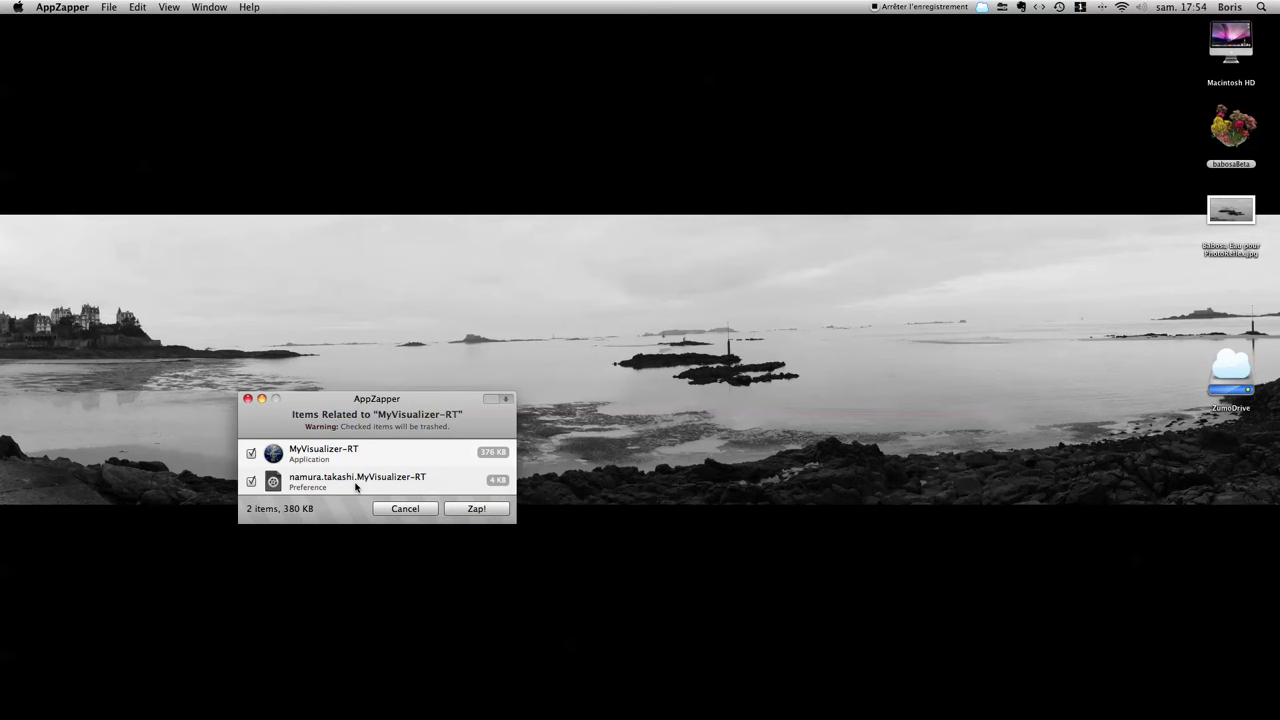
Zap MyVisualizer-RT together with its preference file, authorising the removal with the account password
click(480, 509)
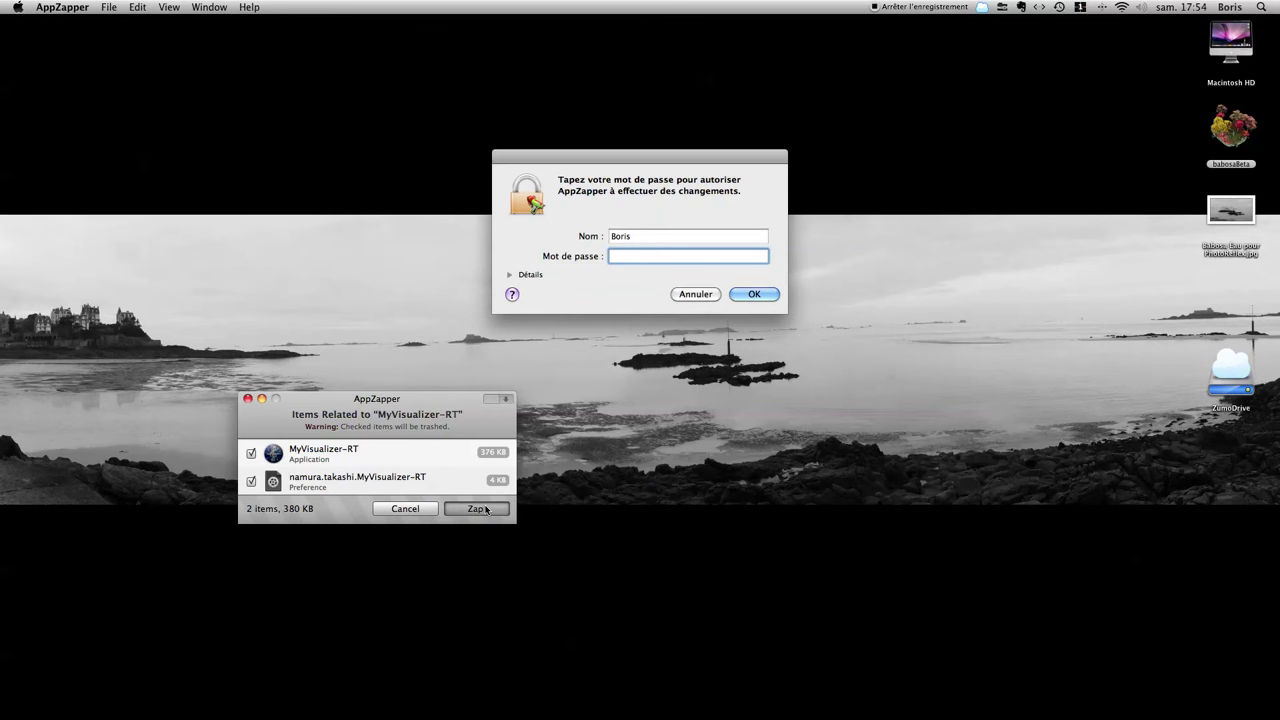
text(•••••••)
key(Return)
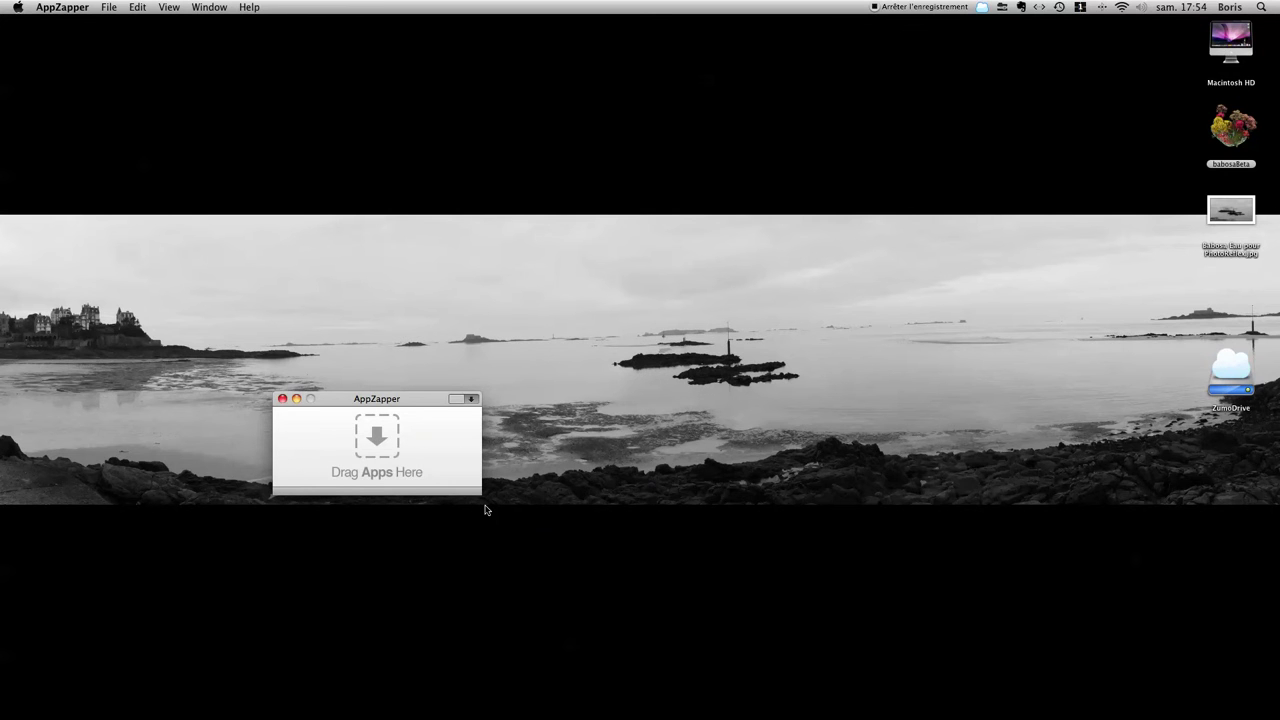
Switch AppZapper to its library of installed items, reposition the window, and browse only the applications
click(473, 401)
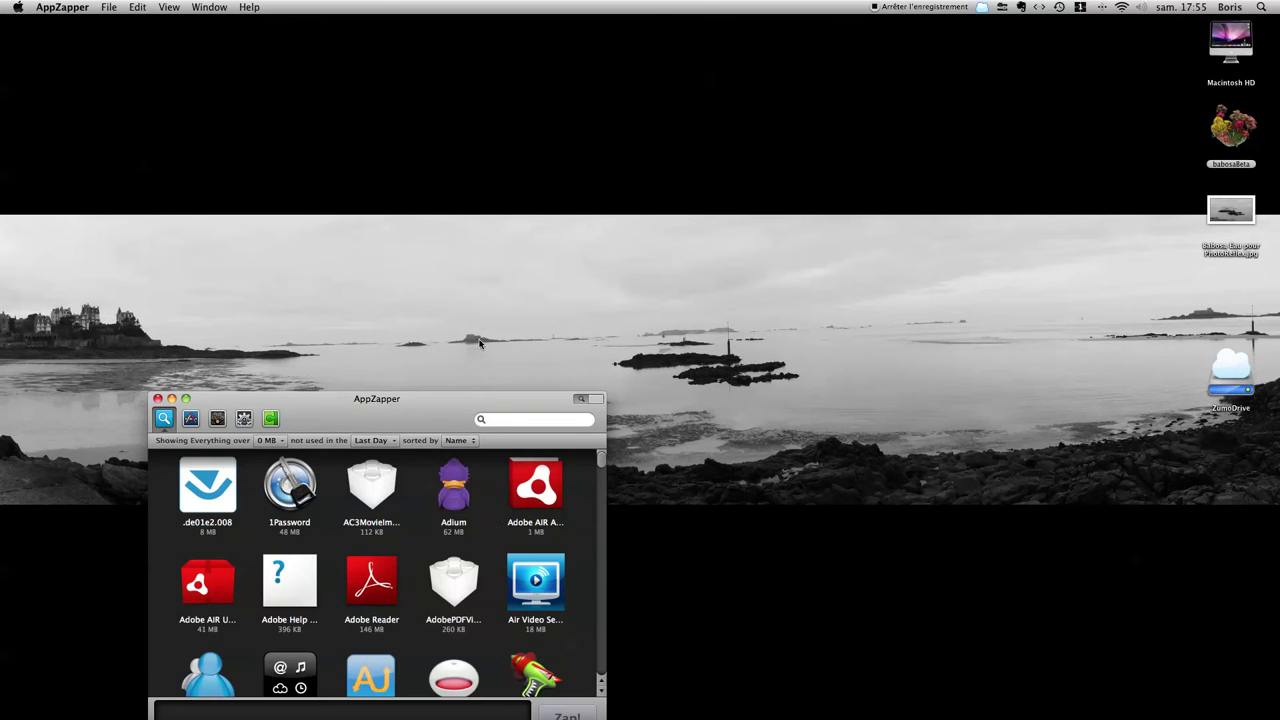
drag(453, 403, 497, 275)
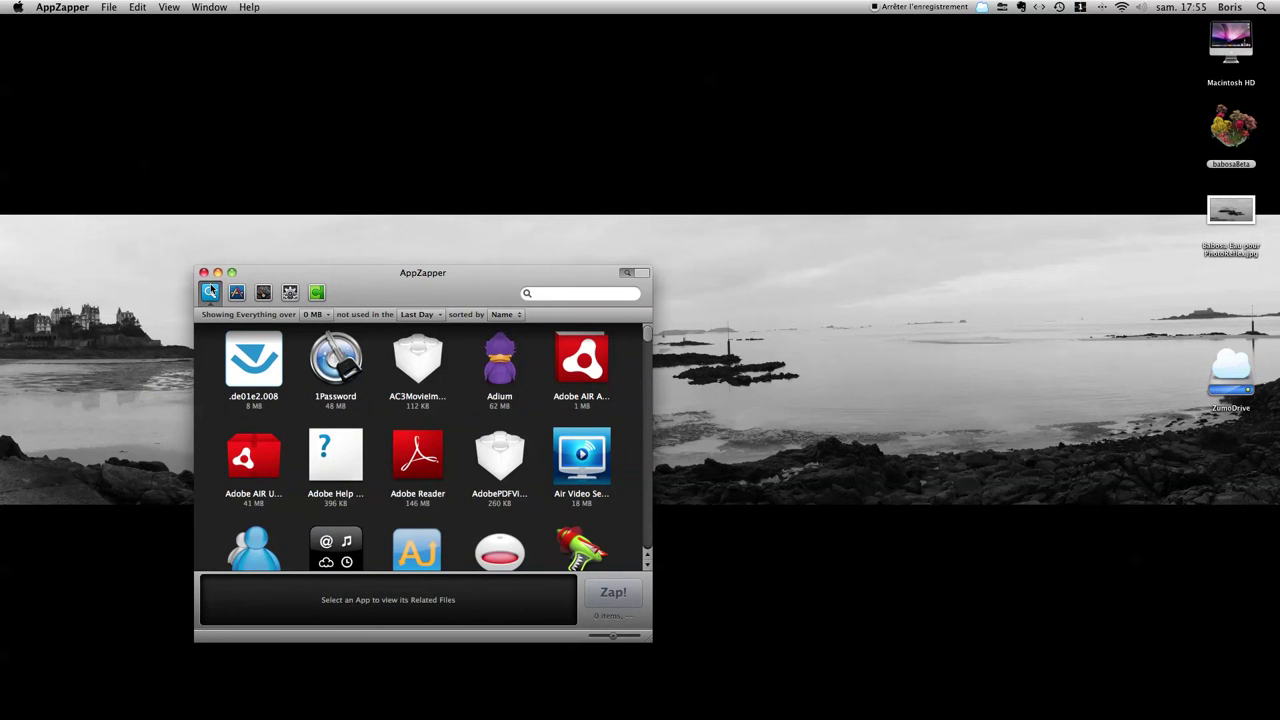
click(236, 292)
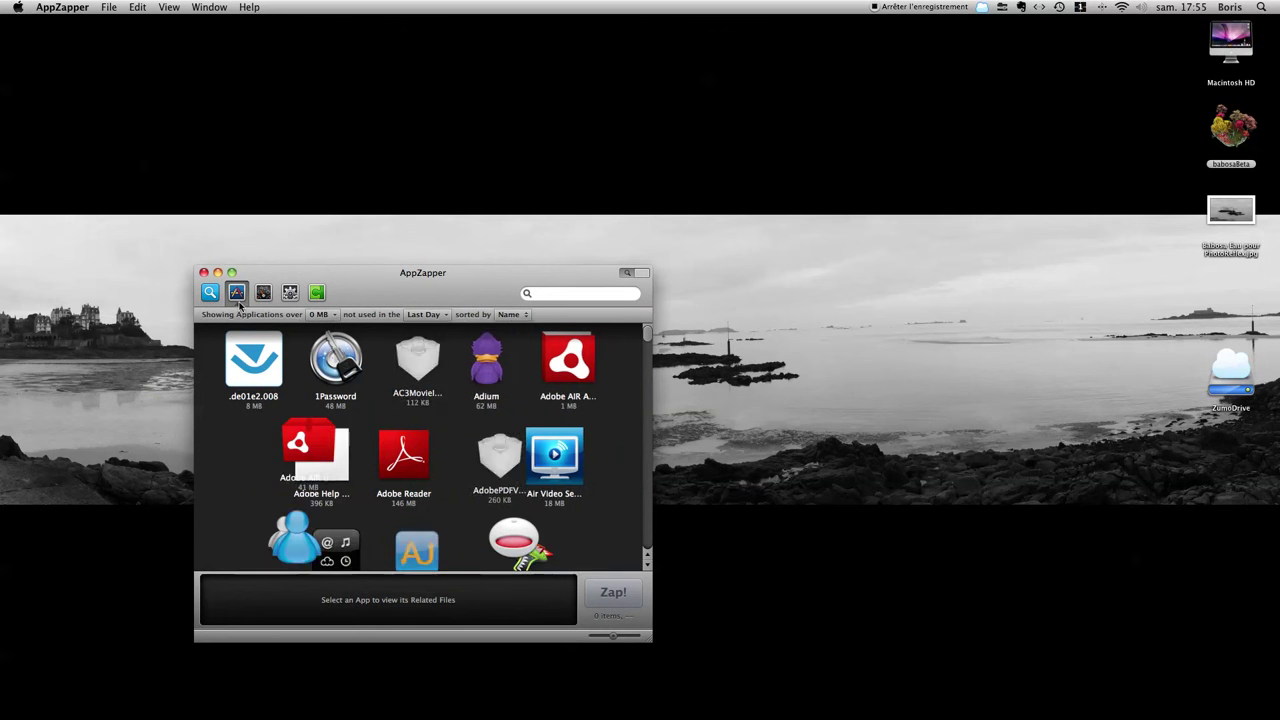
scroll(325, 459, down, 15)
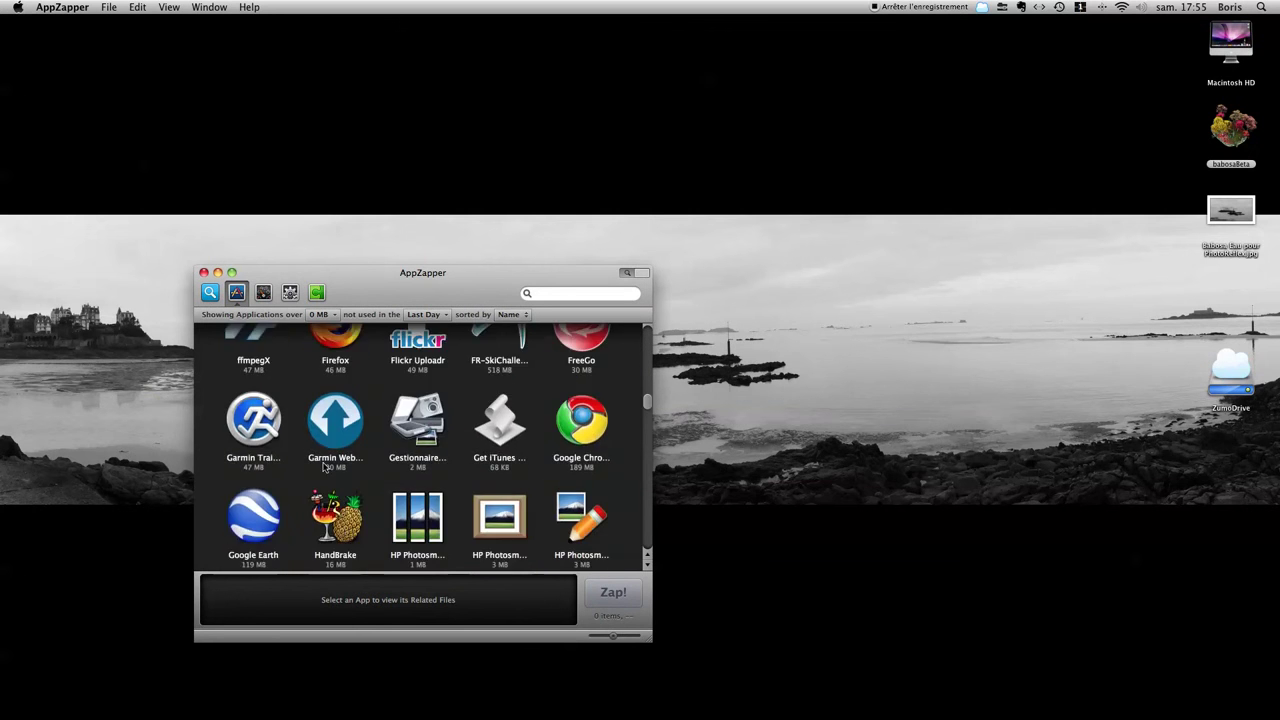
scroll(323, 470, down, 10)
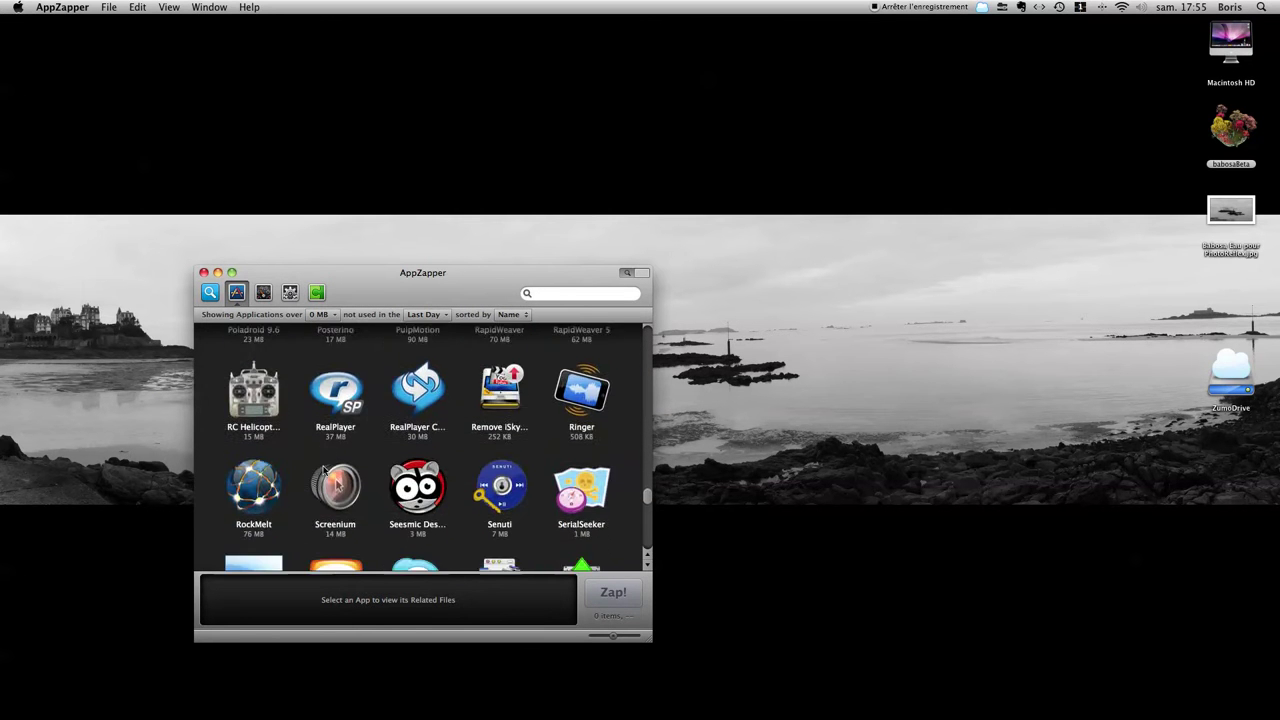
Filter the AppZapper library to widgets and look through the whole list
click(263, 292)
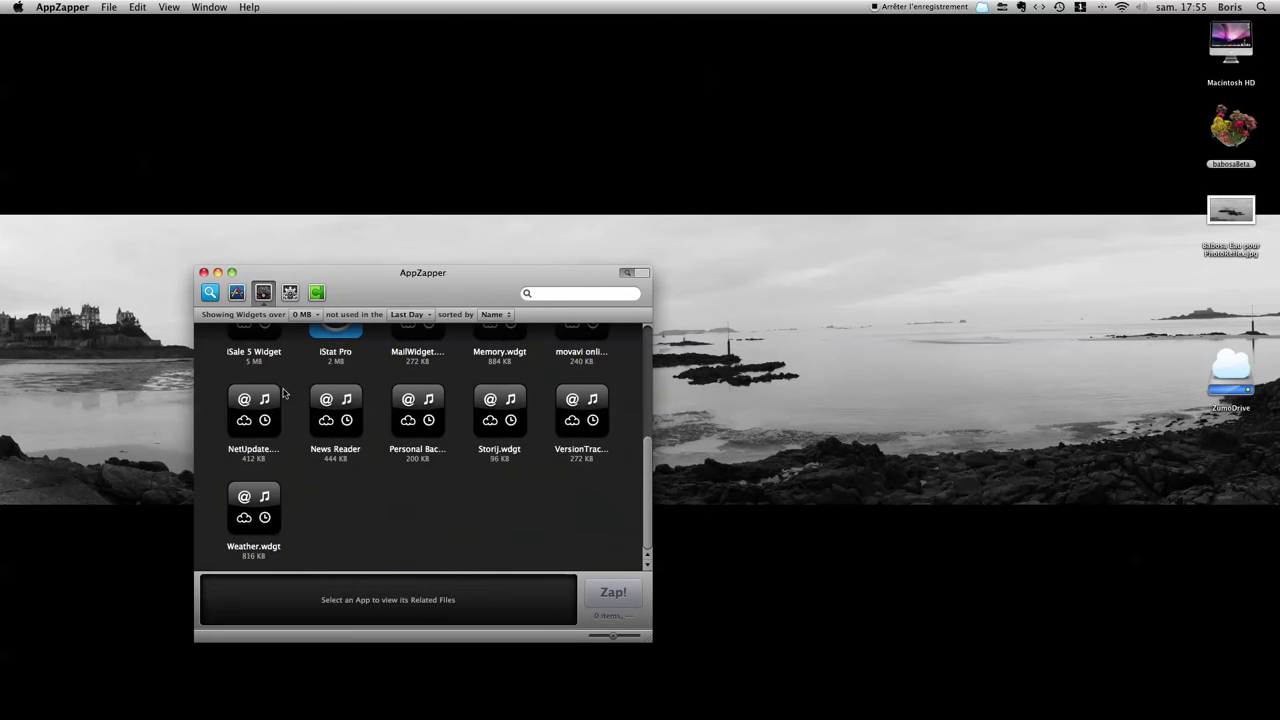
scroll(420, 457, up, 5)
scroll(422, 457, up, 1)
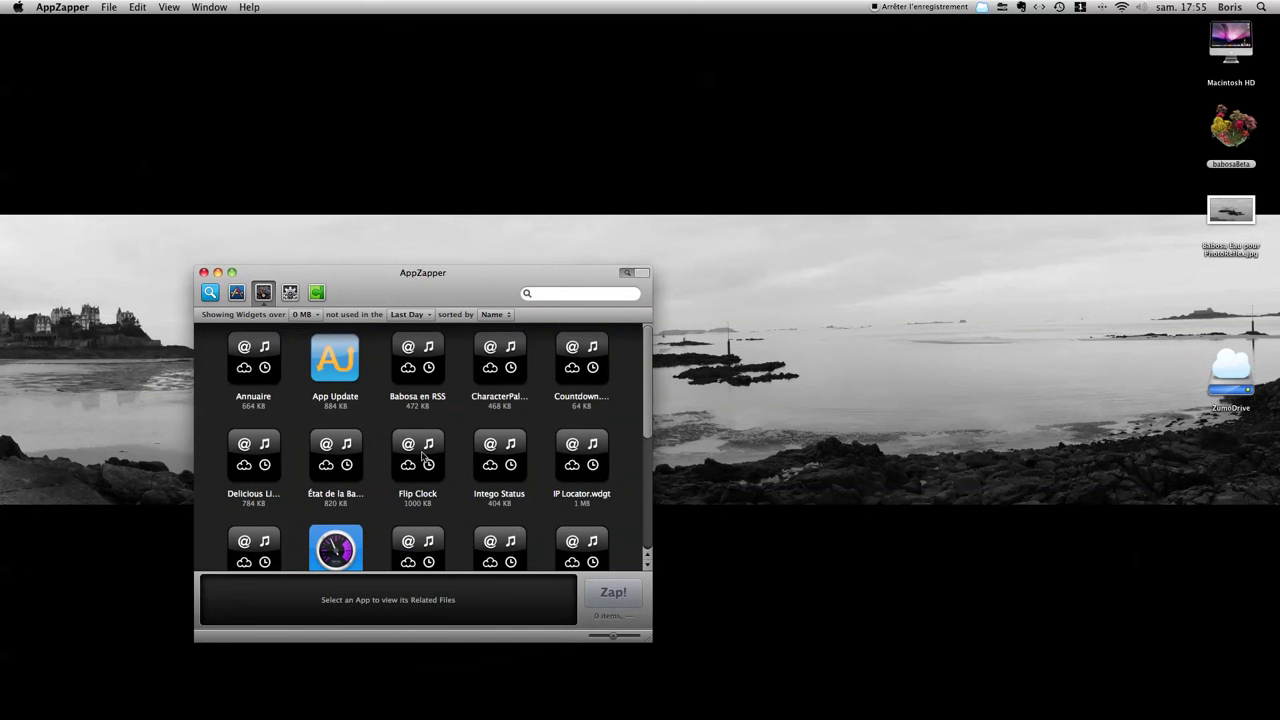
scroll(422, 457, down, 3)
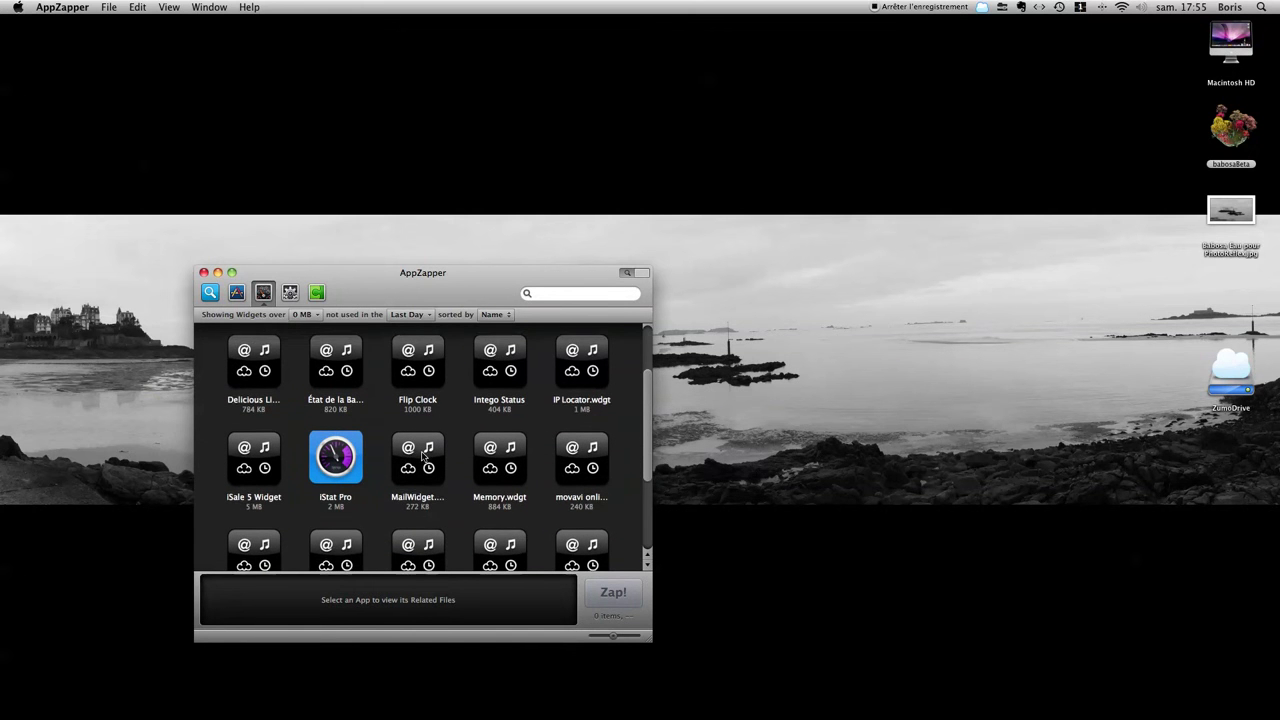
scroll(422, 457, down, 5)
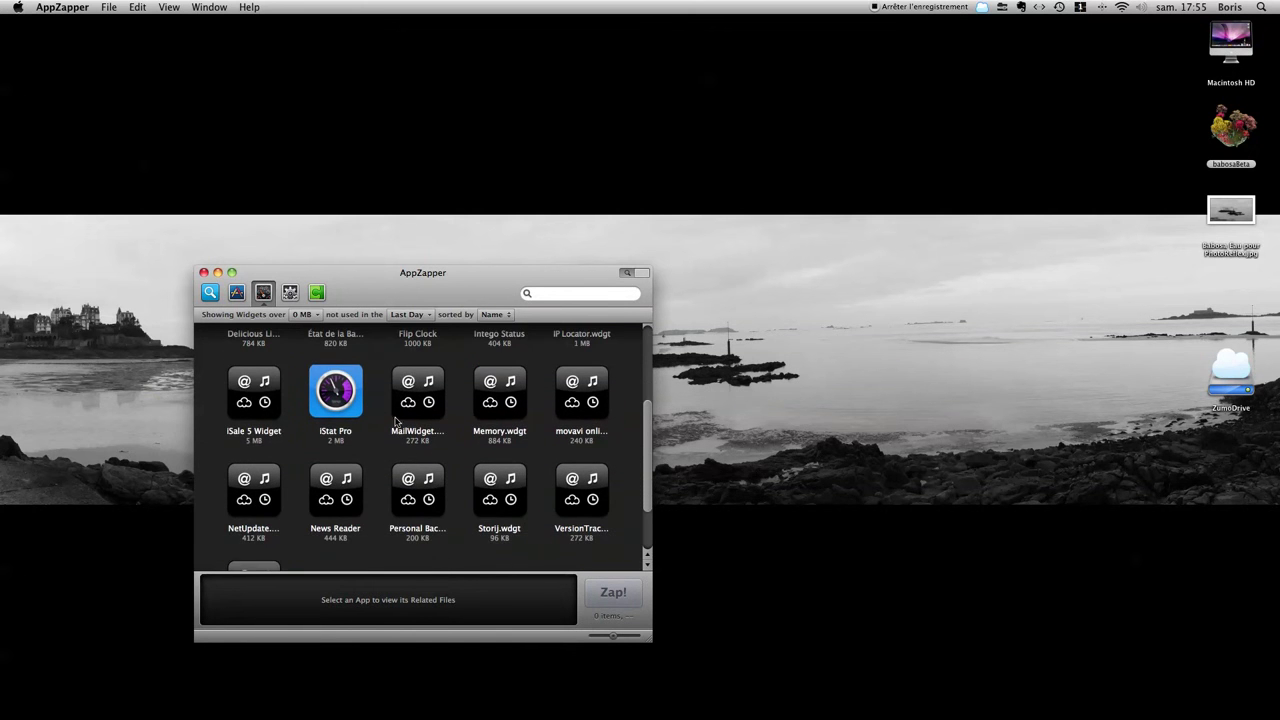
Show the installed preference panes in the library, followed by the plugins
click(290, 292)
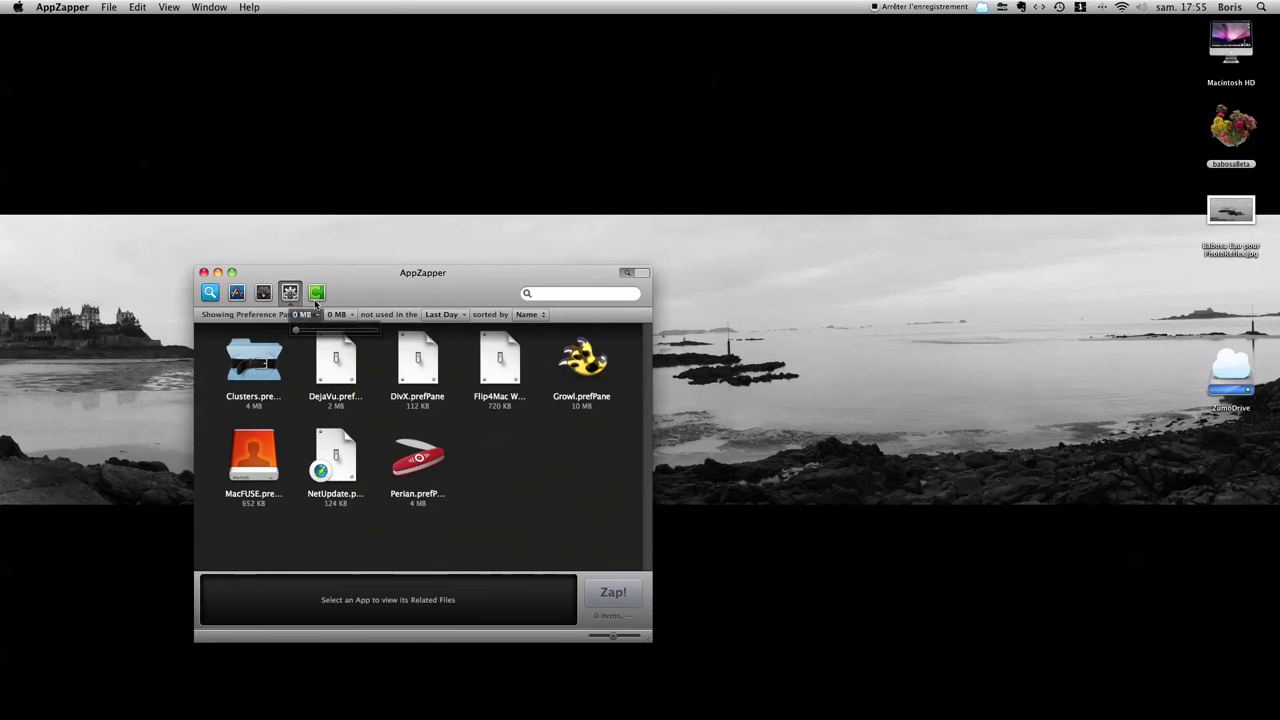
click(317, 293)
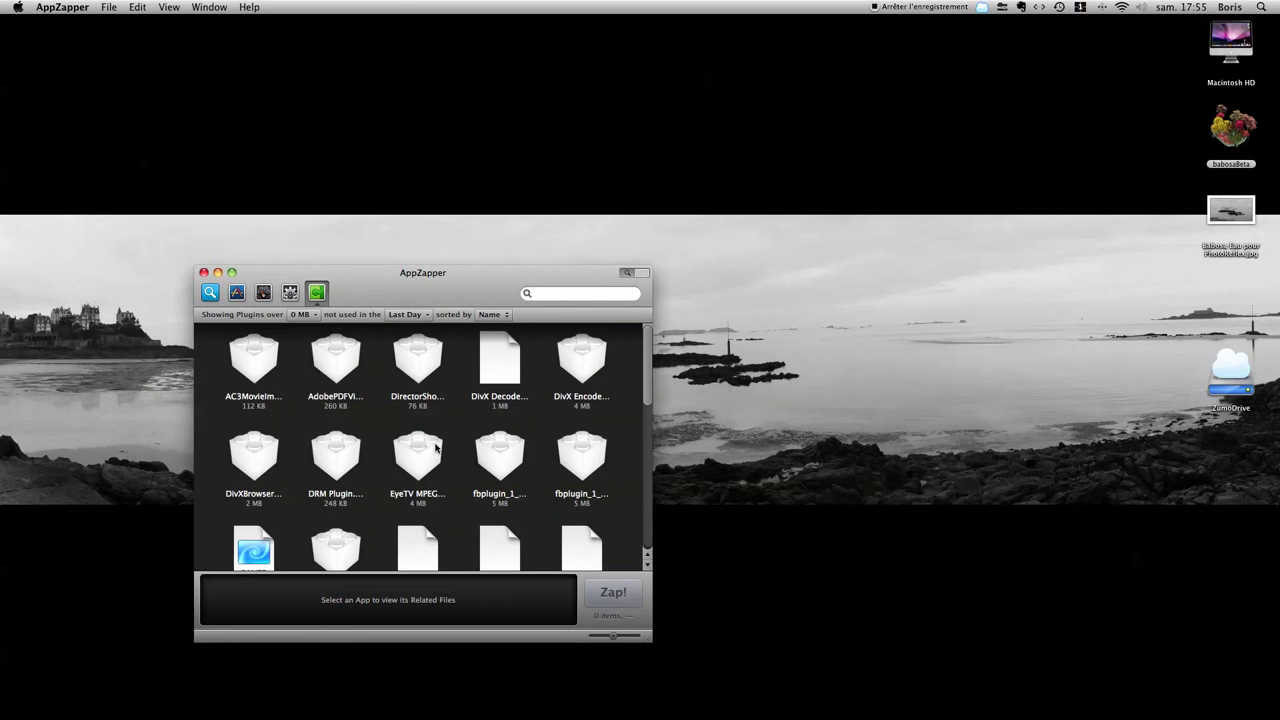
Look through the whole list of installed plugins, and return the library to showing the applications
scroll(436, 447, down, 10)
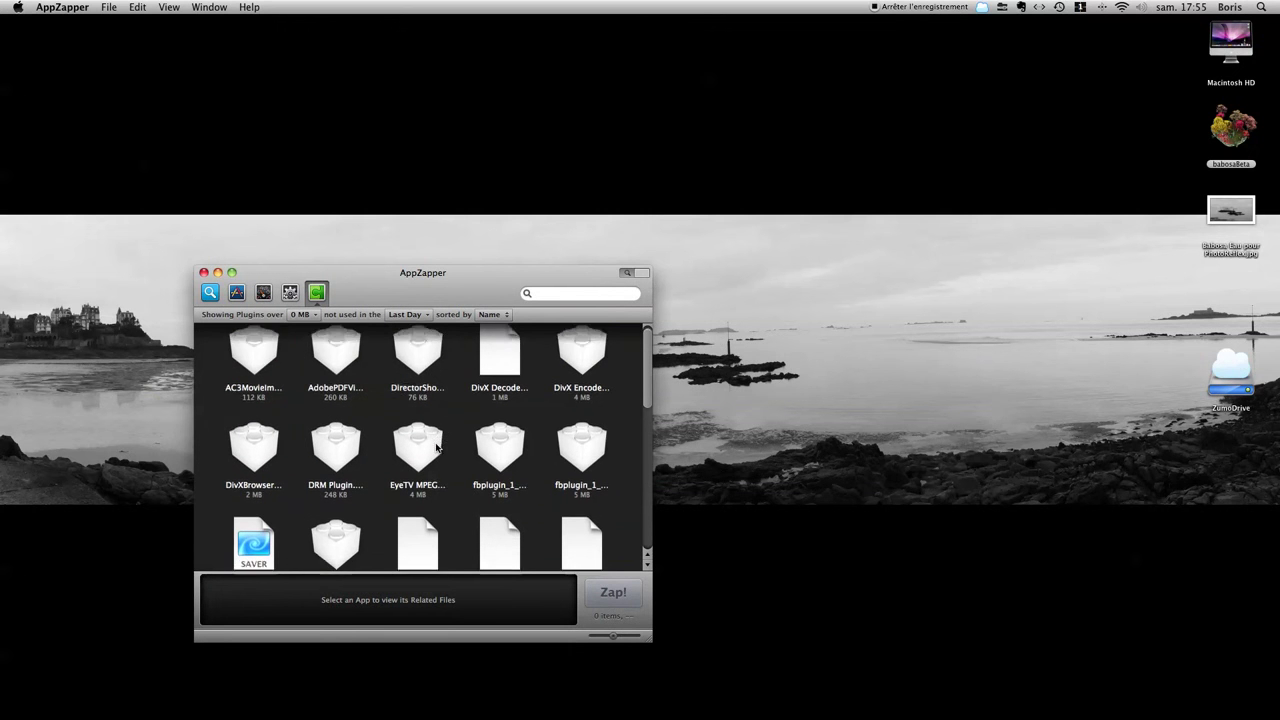
scroll(436, 448, down, 5)
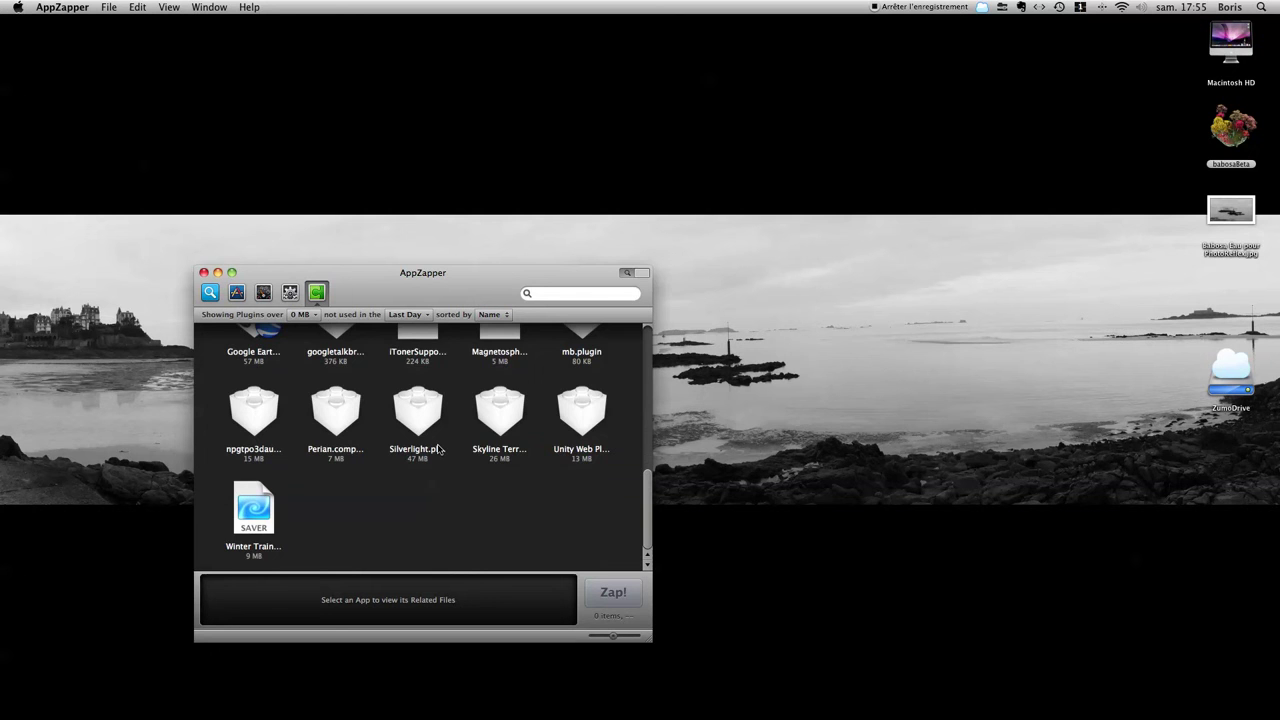
scroll(437, 448, up, 15)
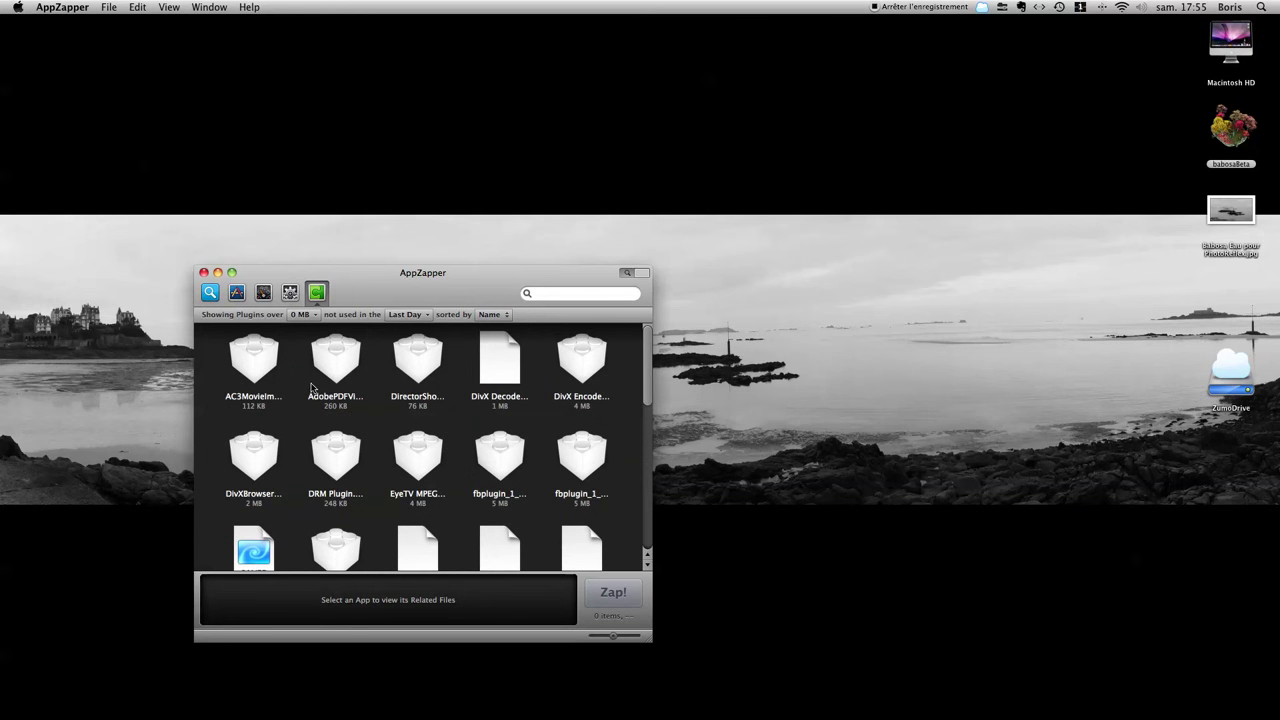
click(238, 293)
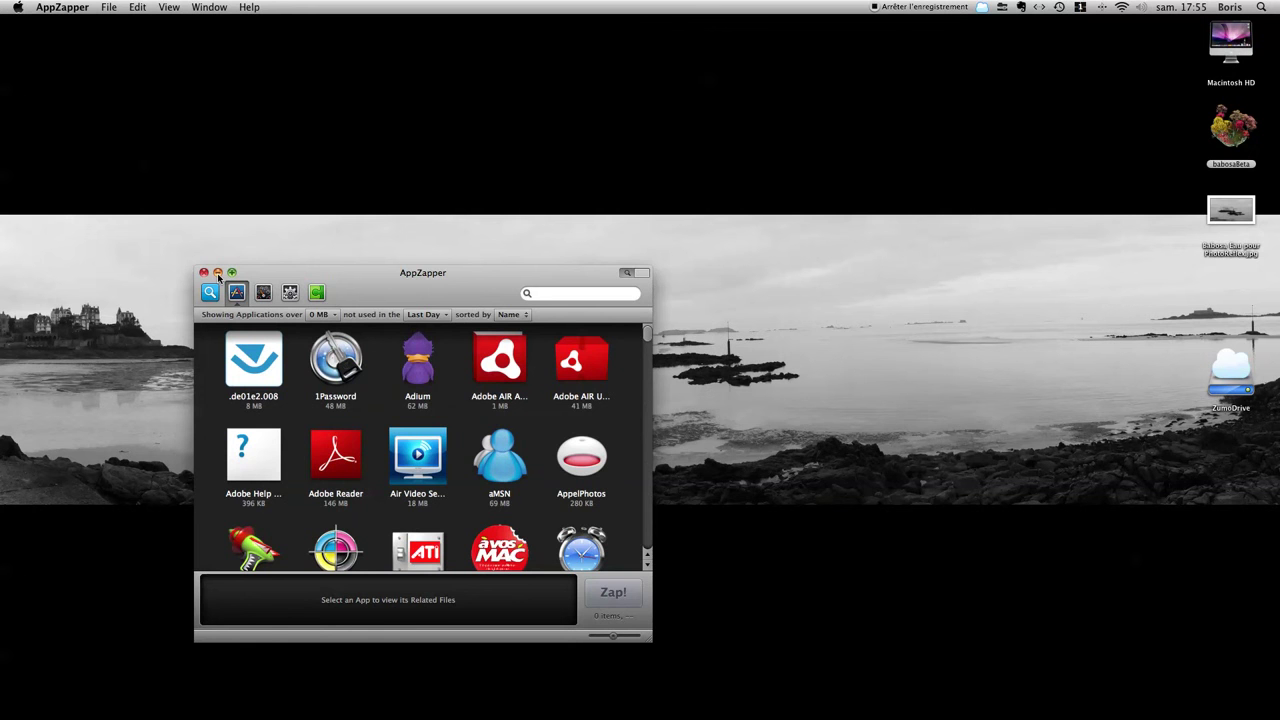
Minimise the AppZapper window and switch to Safari to show the AppZapper website
click(217, 273)
mouse_move(345, 715)
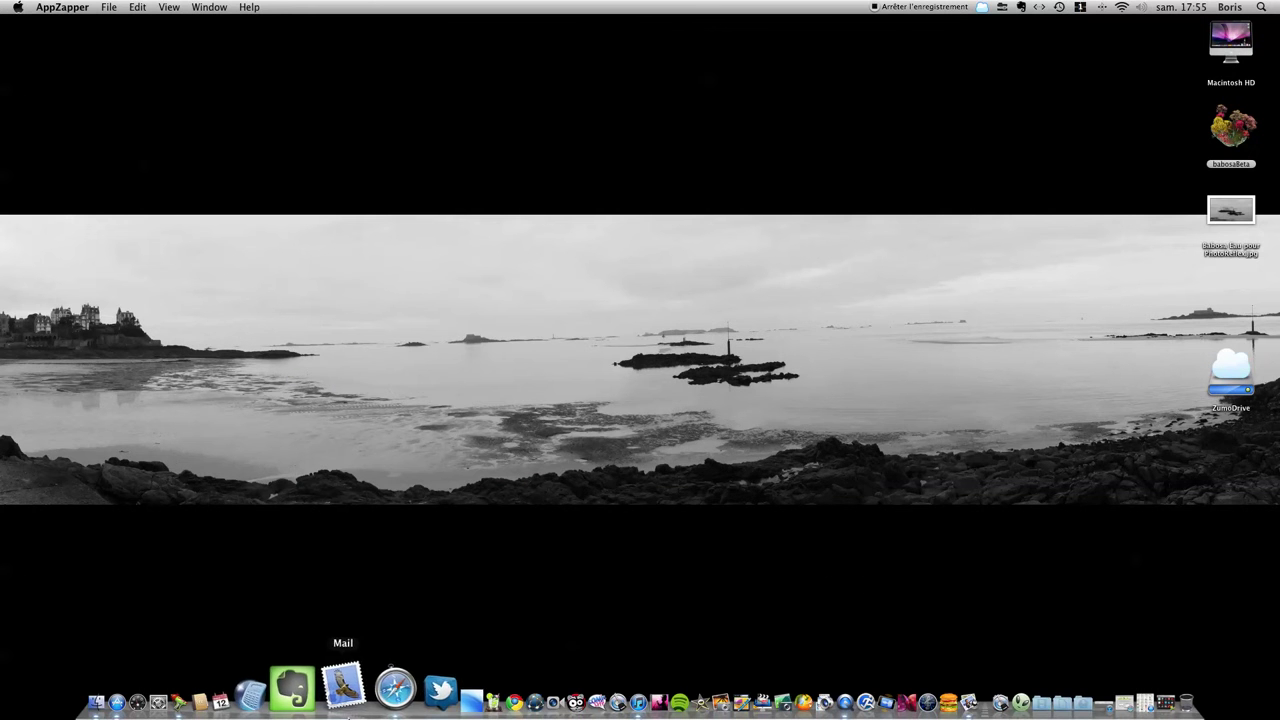
click(376, 688)
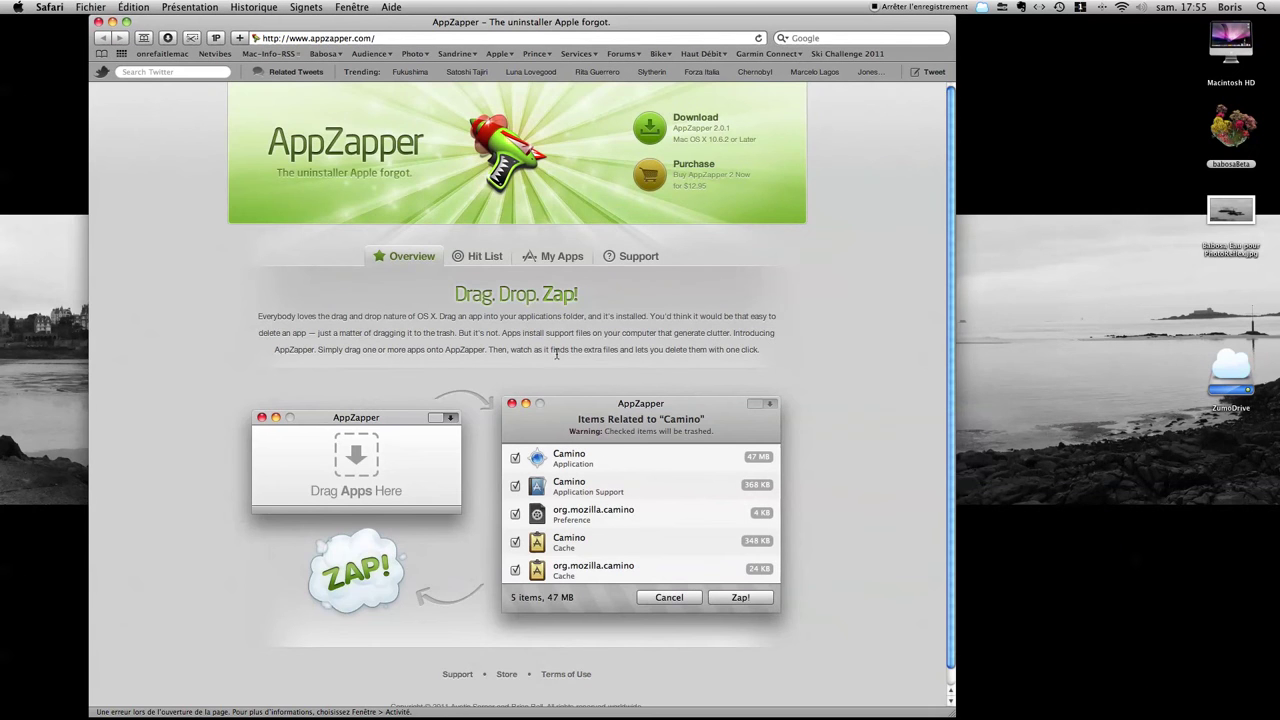